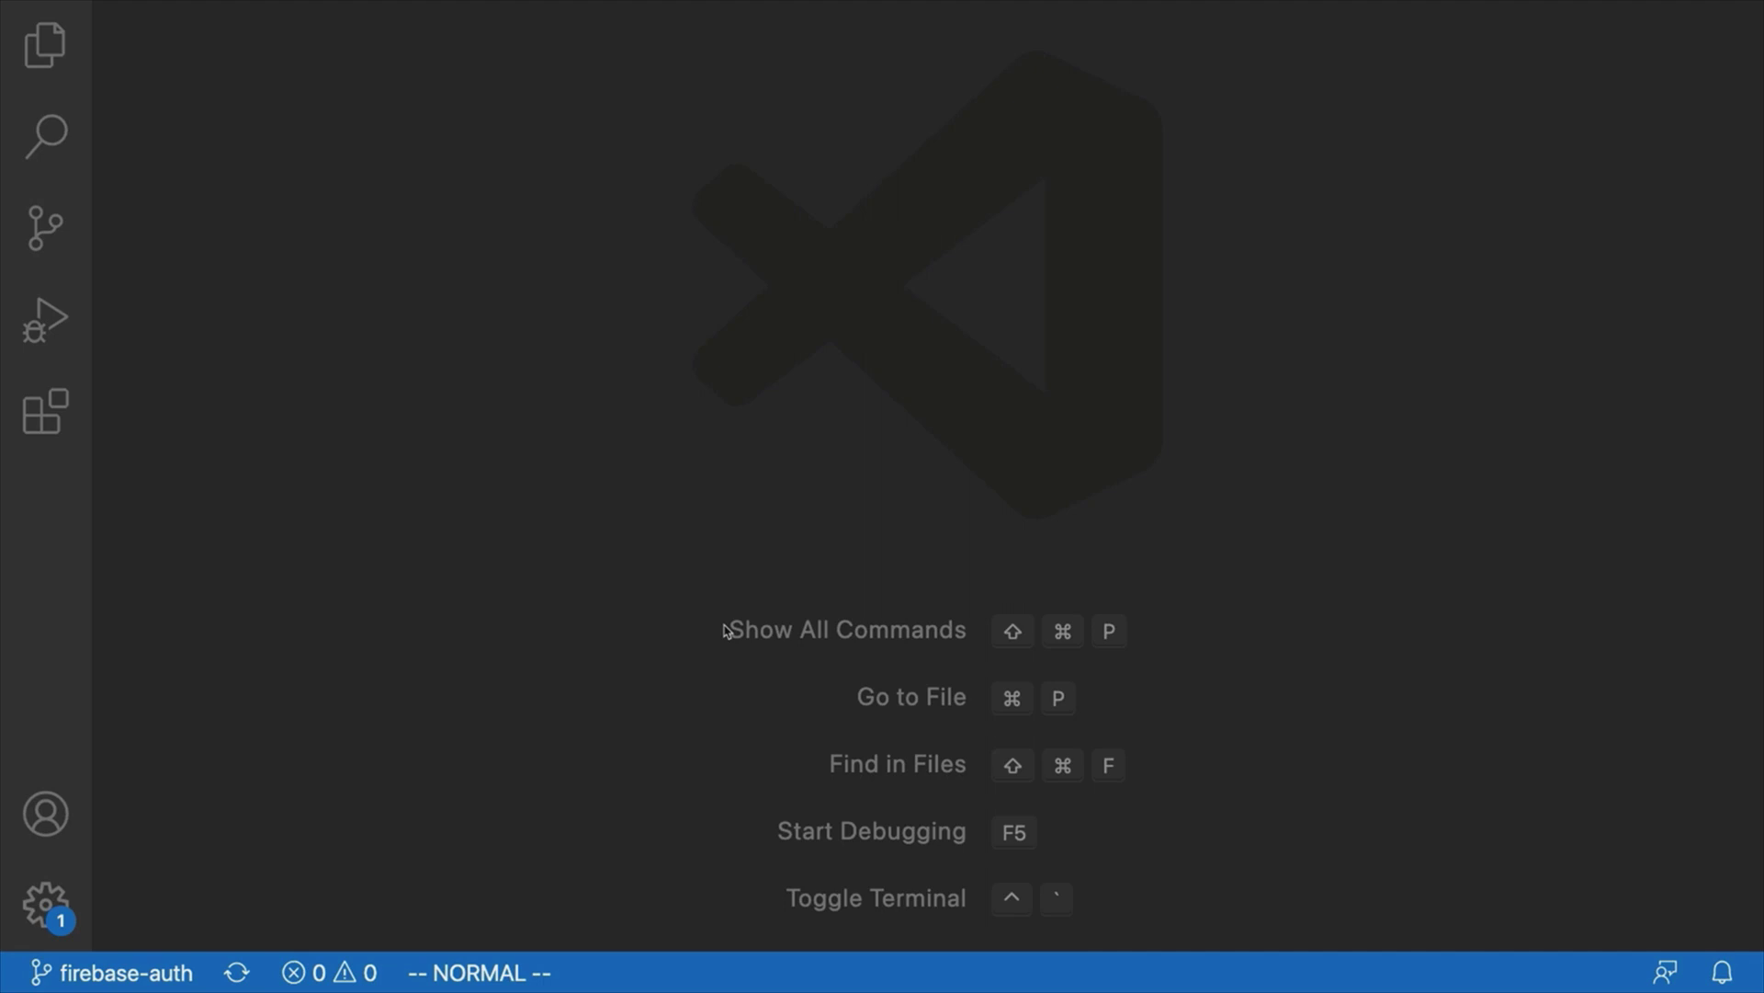
Handwrite the word NOTE at the top-left to begin the title.
mouse_move(401, 126)
left_mouse_down()
mouse_move(411, 73)
mouse_move(439, 68)
mouse_move(456, 99)
mouse_move(567, 70)
mouse_move(565, 86)
mouse_move(660, 78)
mouse_move(682, 101)
mouse_move(739, 106)
mouse_move(750, 85)
mouse_move(891, 112)
left_mouse_up()
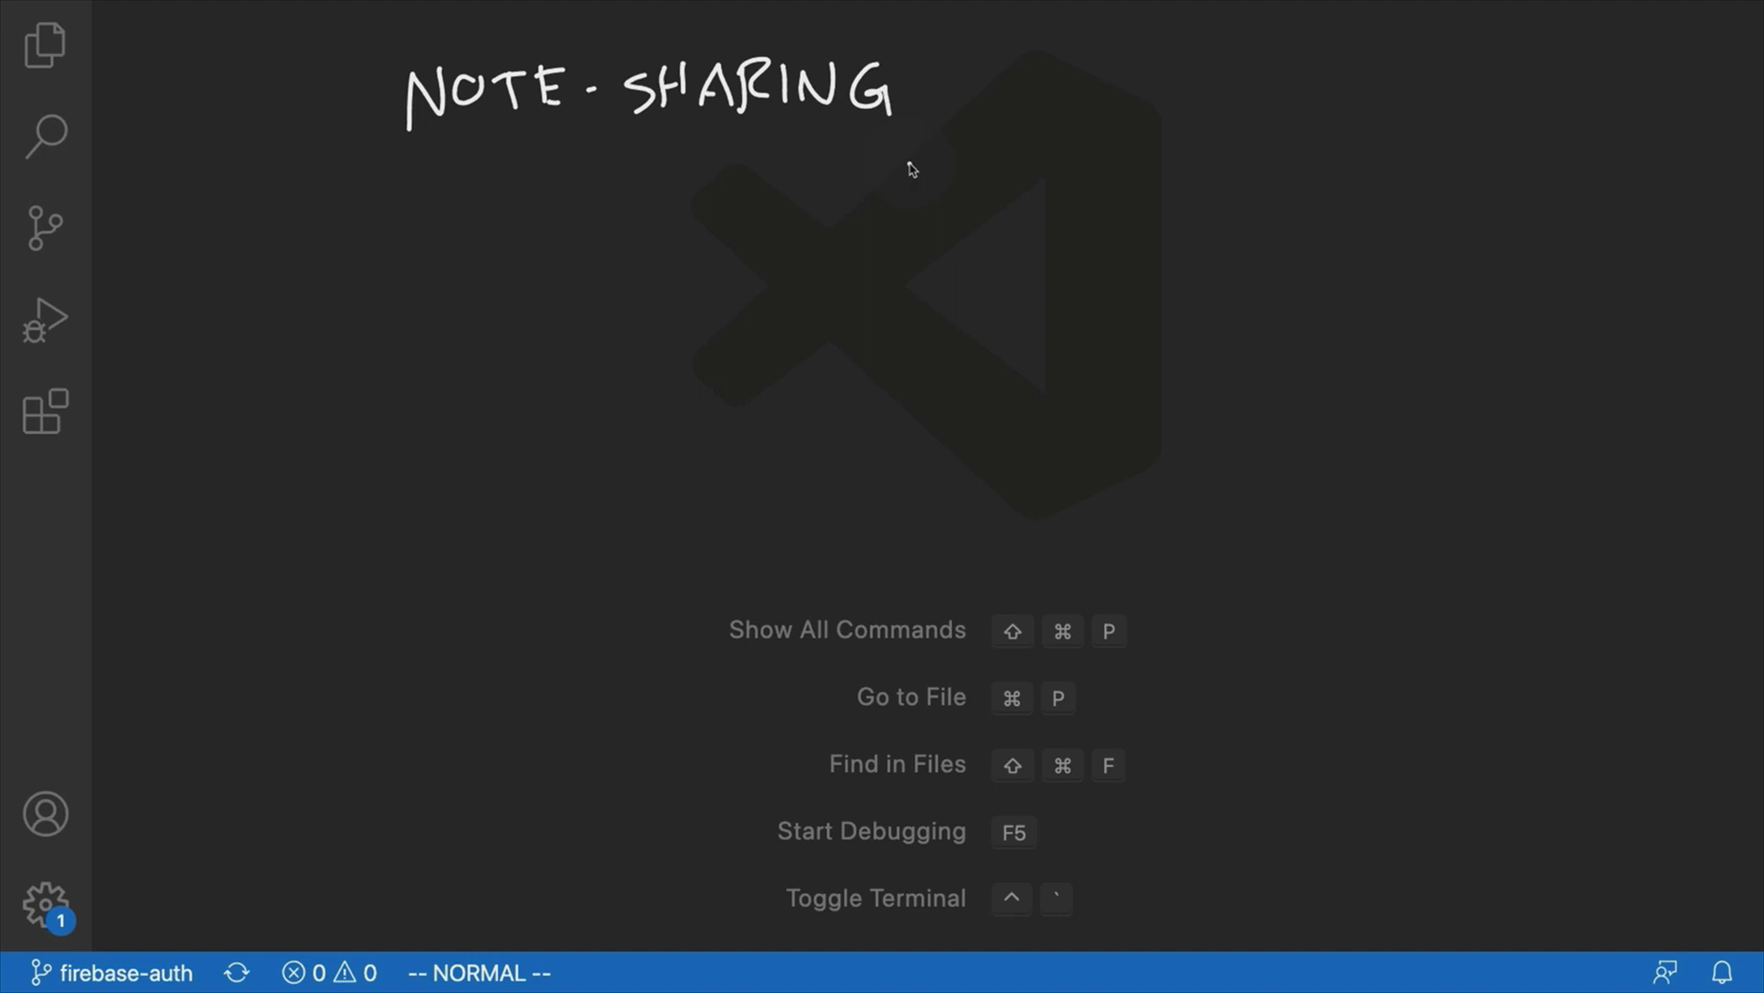
Add APP to the handwritten title and underline the whole NOTE-SHARING APP heading.
left_click_drag(1000, 112, 1101, 92)
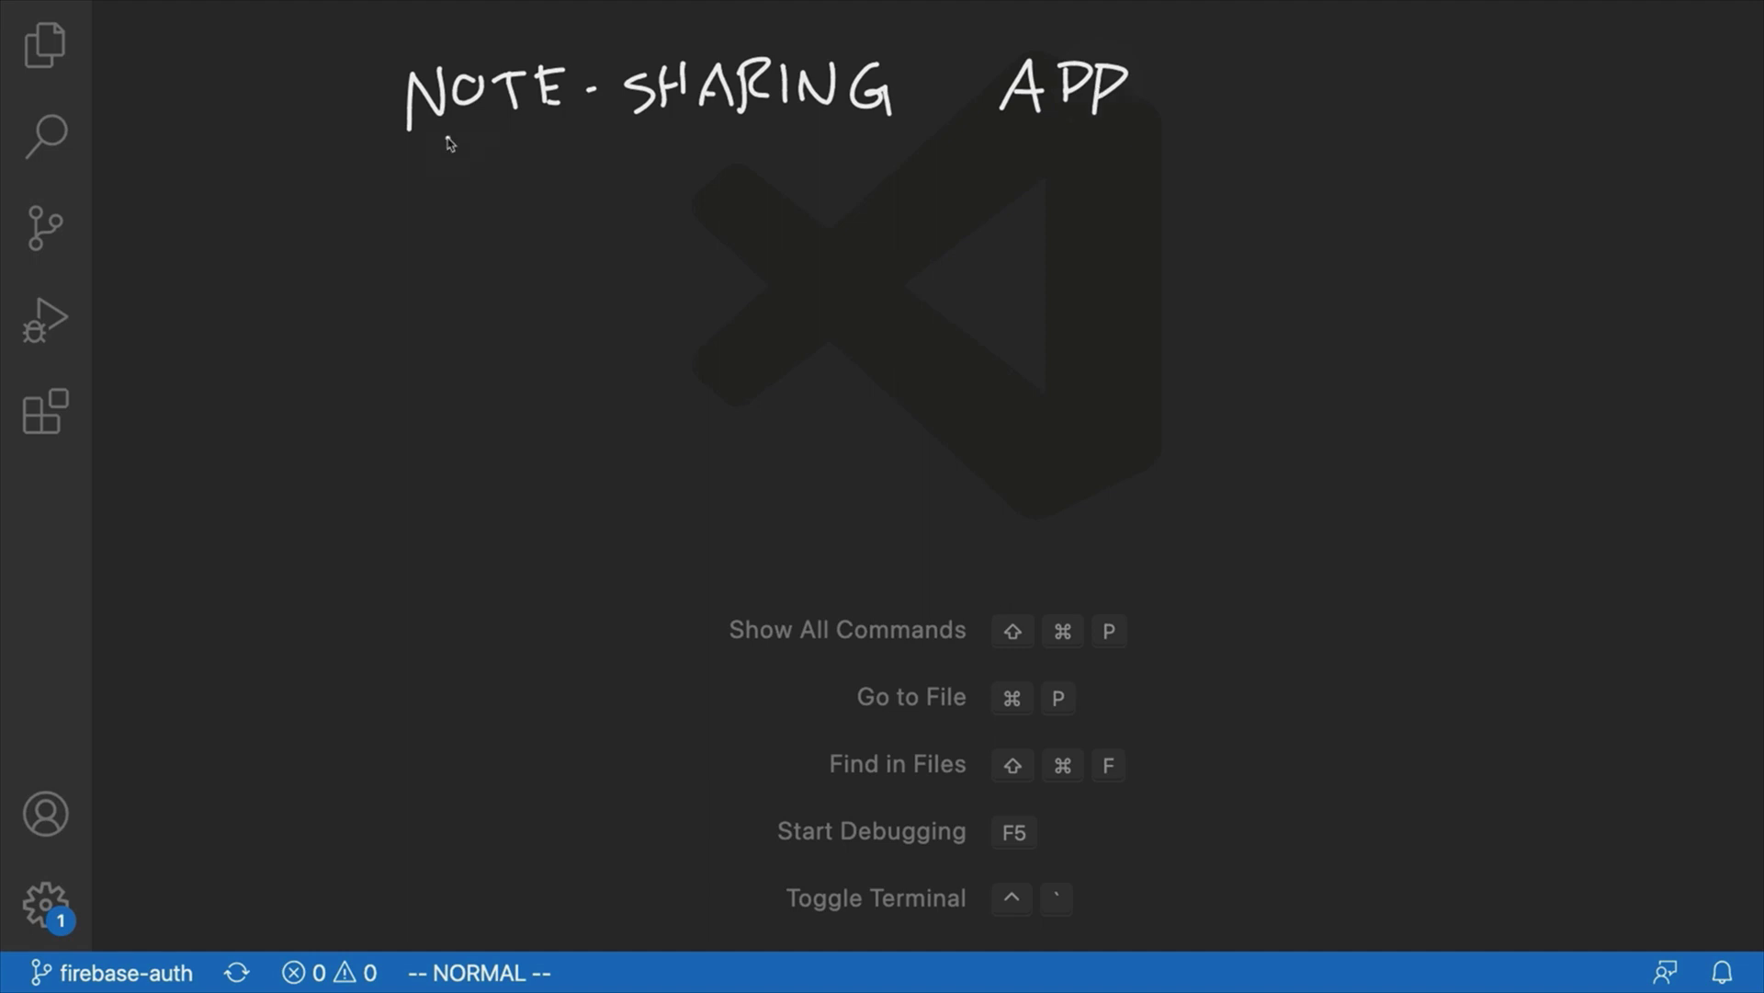
left_click_drag(442, 138, 1087, 142)
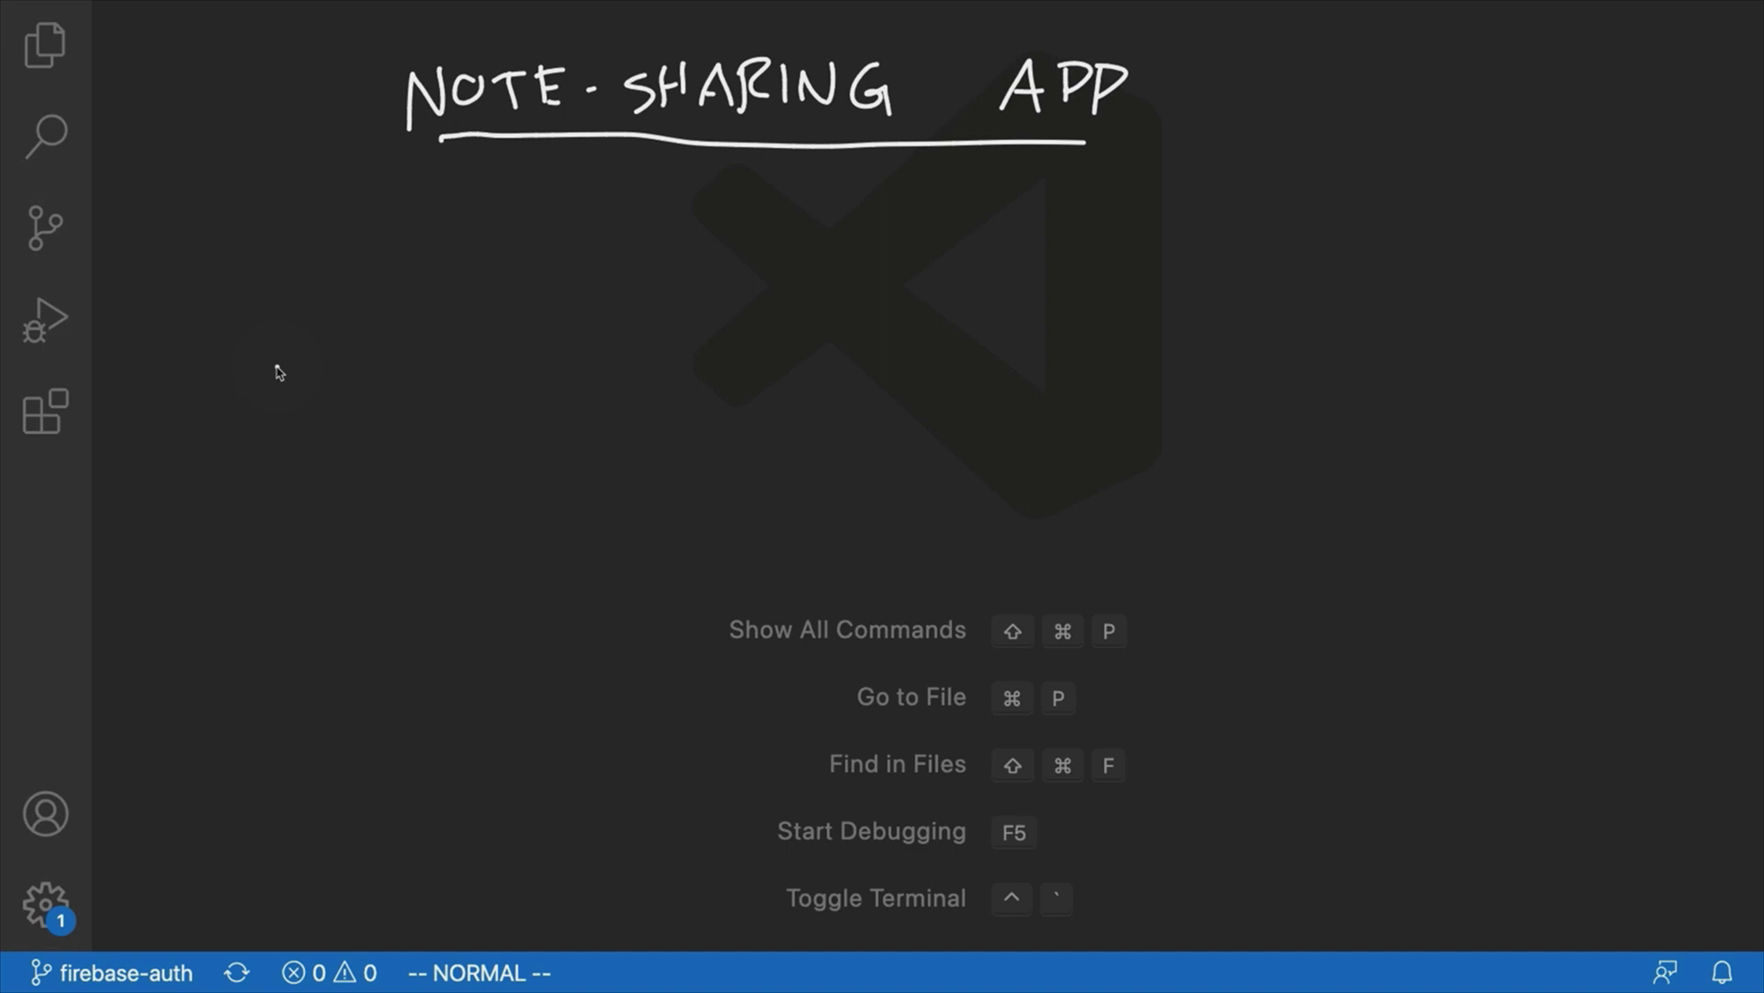
Draw a screen box labelled MY NOTES with two sketched note-list lines.
left_click_drag(559, 346, 556, 500)
mouse_move(563, 339)
left_mouse_down()
mouse_move(804, 337)
mouse_move(806, 521)
left_mouse_up()
left_click_drag(538, 521, 809, 522)
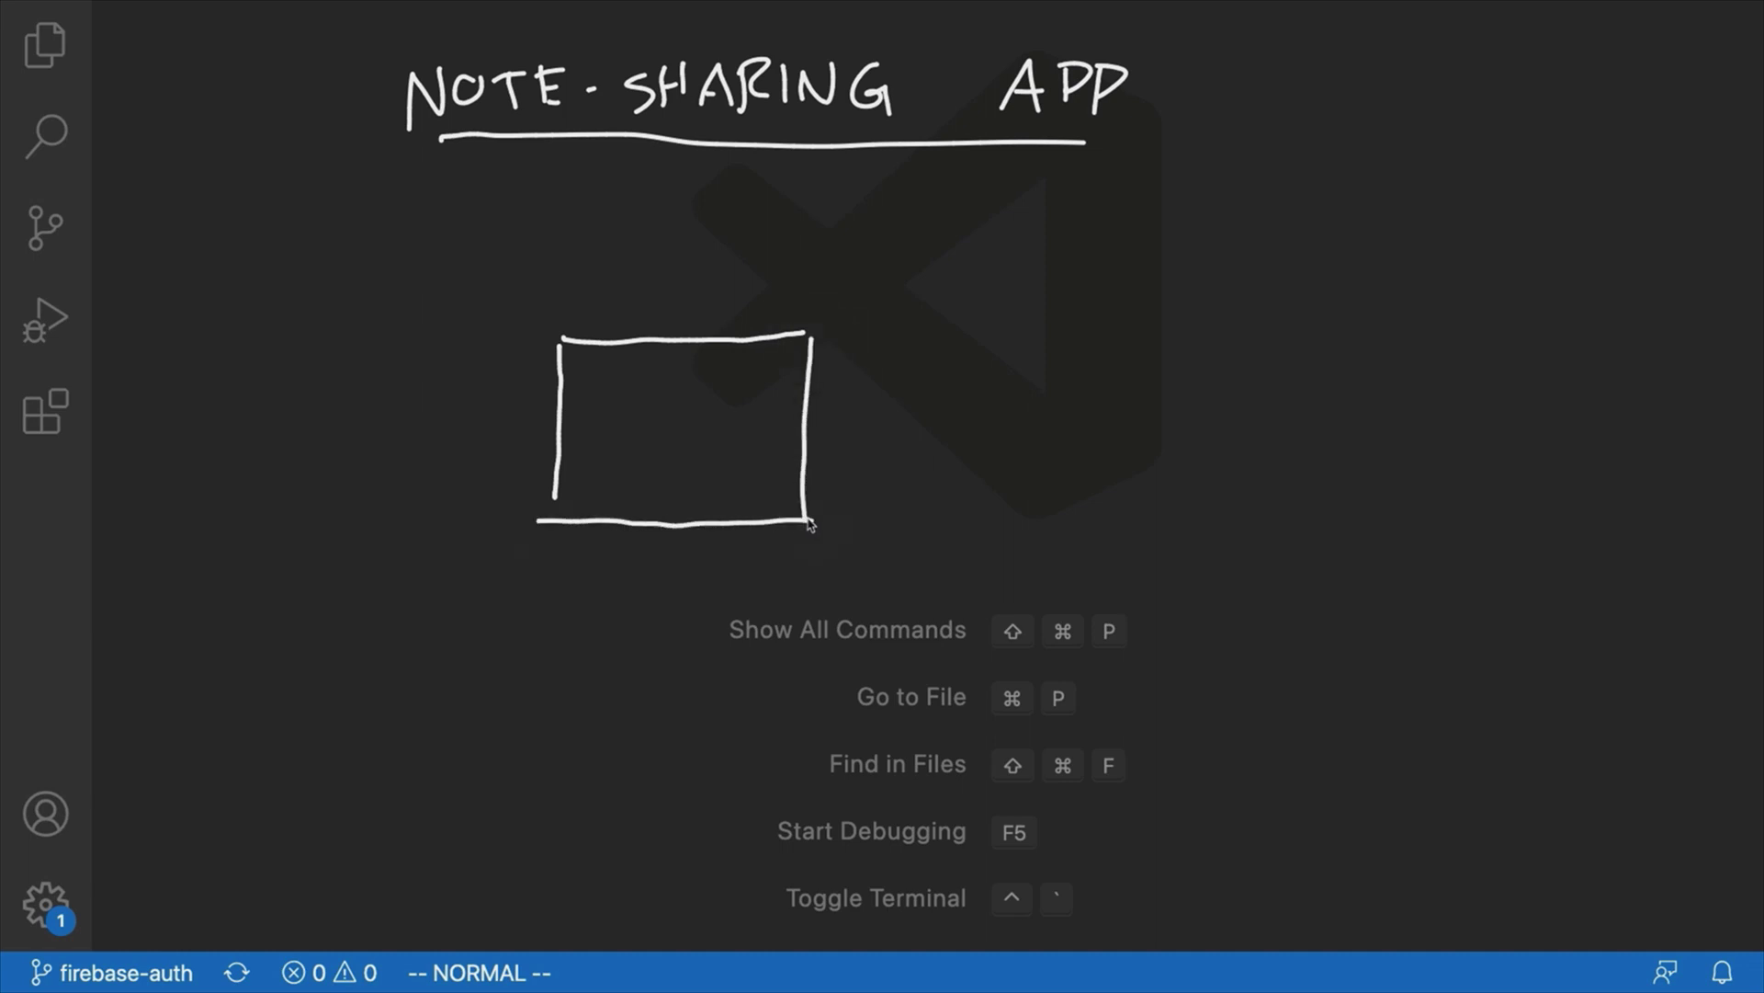
left_click_drag(580, 375, 614, 361)
mouse_move(599, 361)
left_mouse_down()
mouse_move(641, 372)
mouse_move(678, 353)
mouse_move(680, 375)
mouse_move(719, 373)
left_mouse_up()
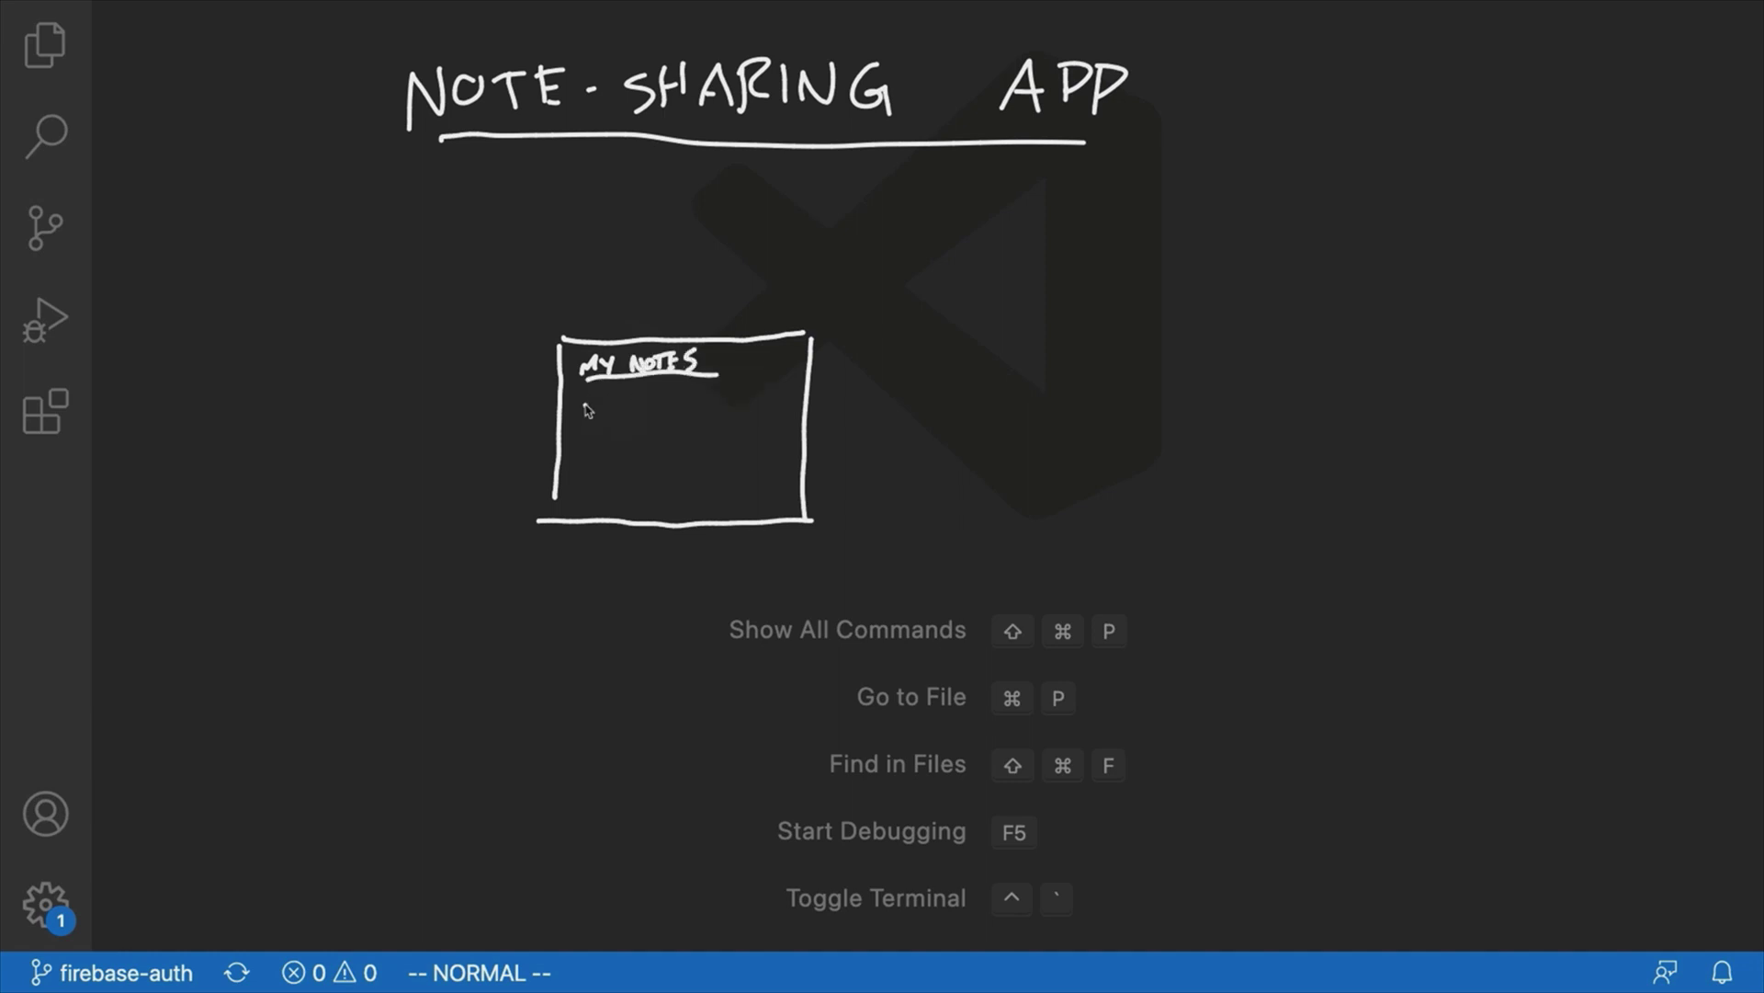
left_click_drag(588, 405, 790, 397)
mouse_move(588, 425)
left_mouse_down()
mouse_move(755, 416)
mouse_move(628, 456)
mouse_move(766, 445)
left_mouse_up()
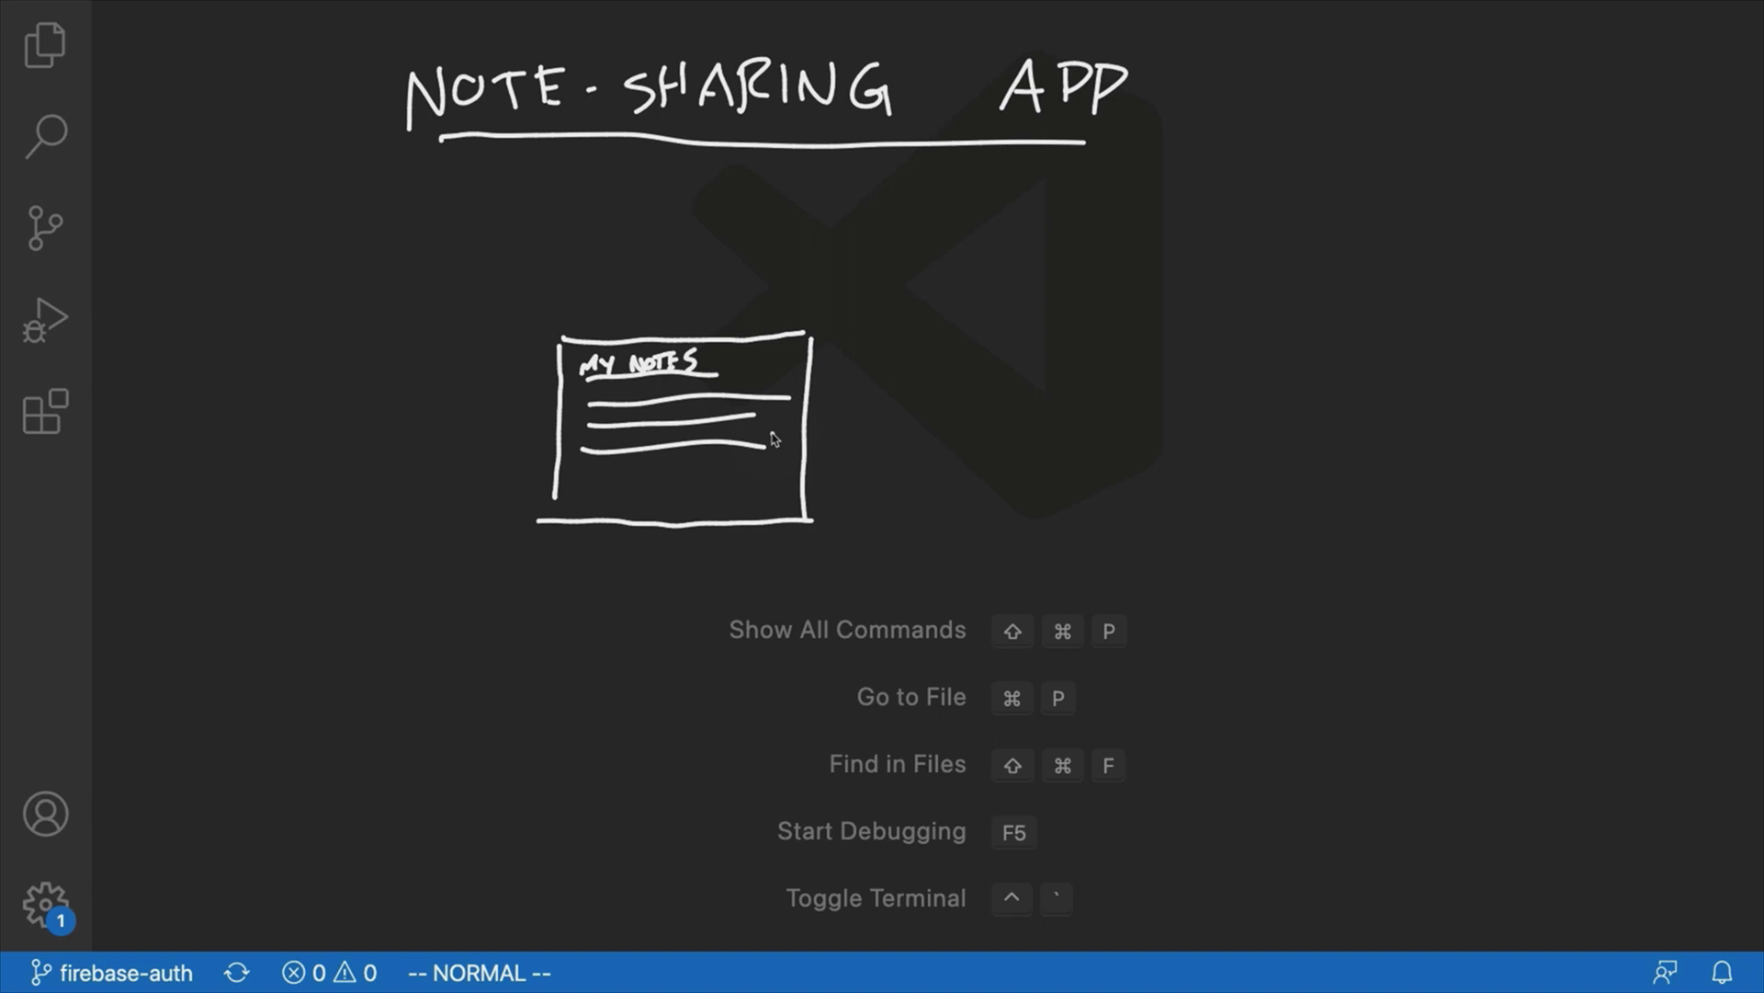
Sketch two person figures at bottom-left joined by an arc.
mouse_move(213, 874)
left_mouse_down()
mouse_move(226, 836)
mouse_move(286, 845)
mouse_move(251, 863)
mouse_move(247, 802)
left_mouse_up()
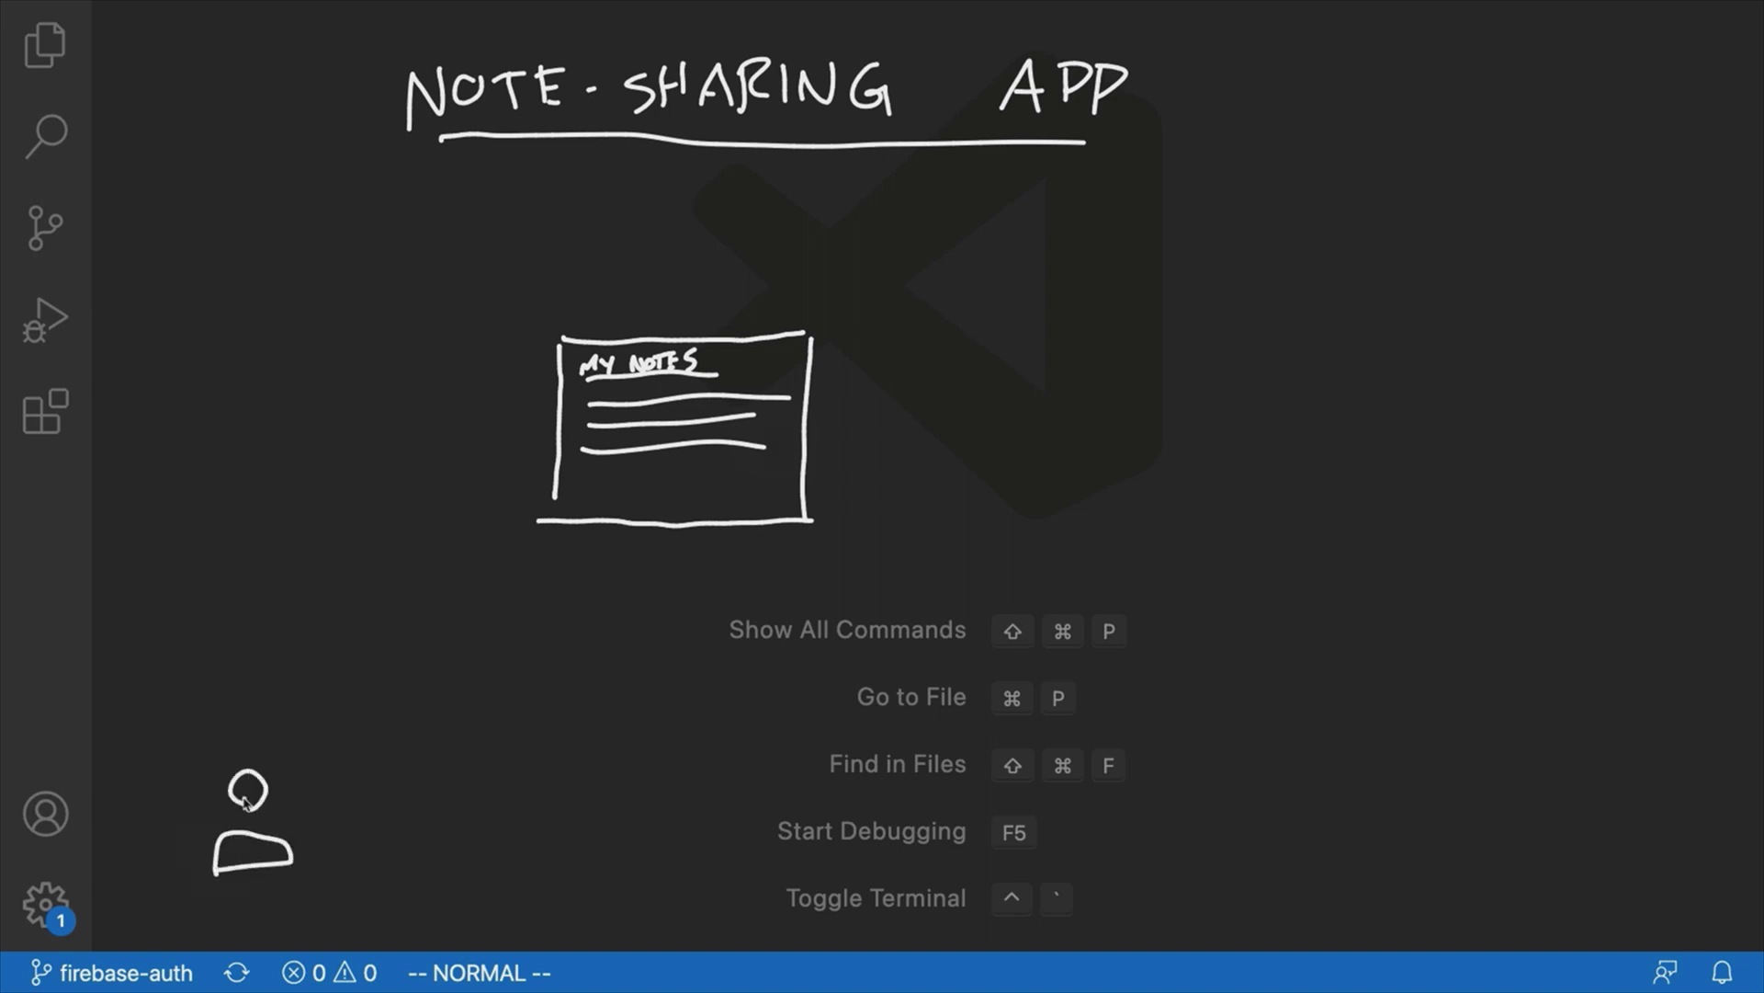
mouse_move(346, 873)
left_mouse_down()
mouse_move(374, 874)
mouse_move(350, 869)
mouse_move(360, 813)
left_mouse_up()
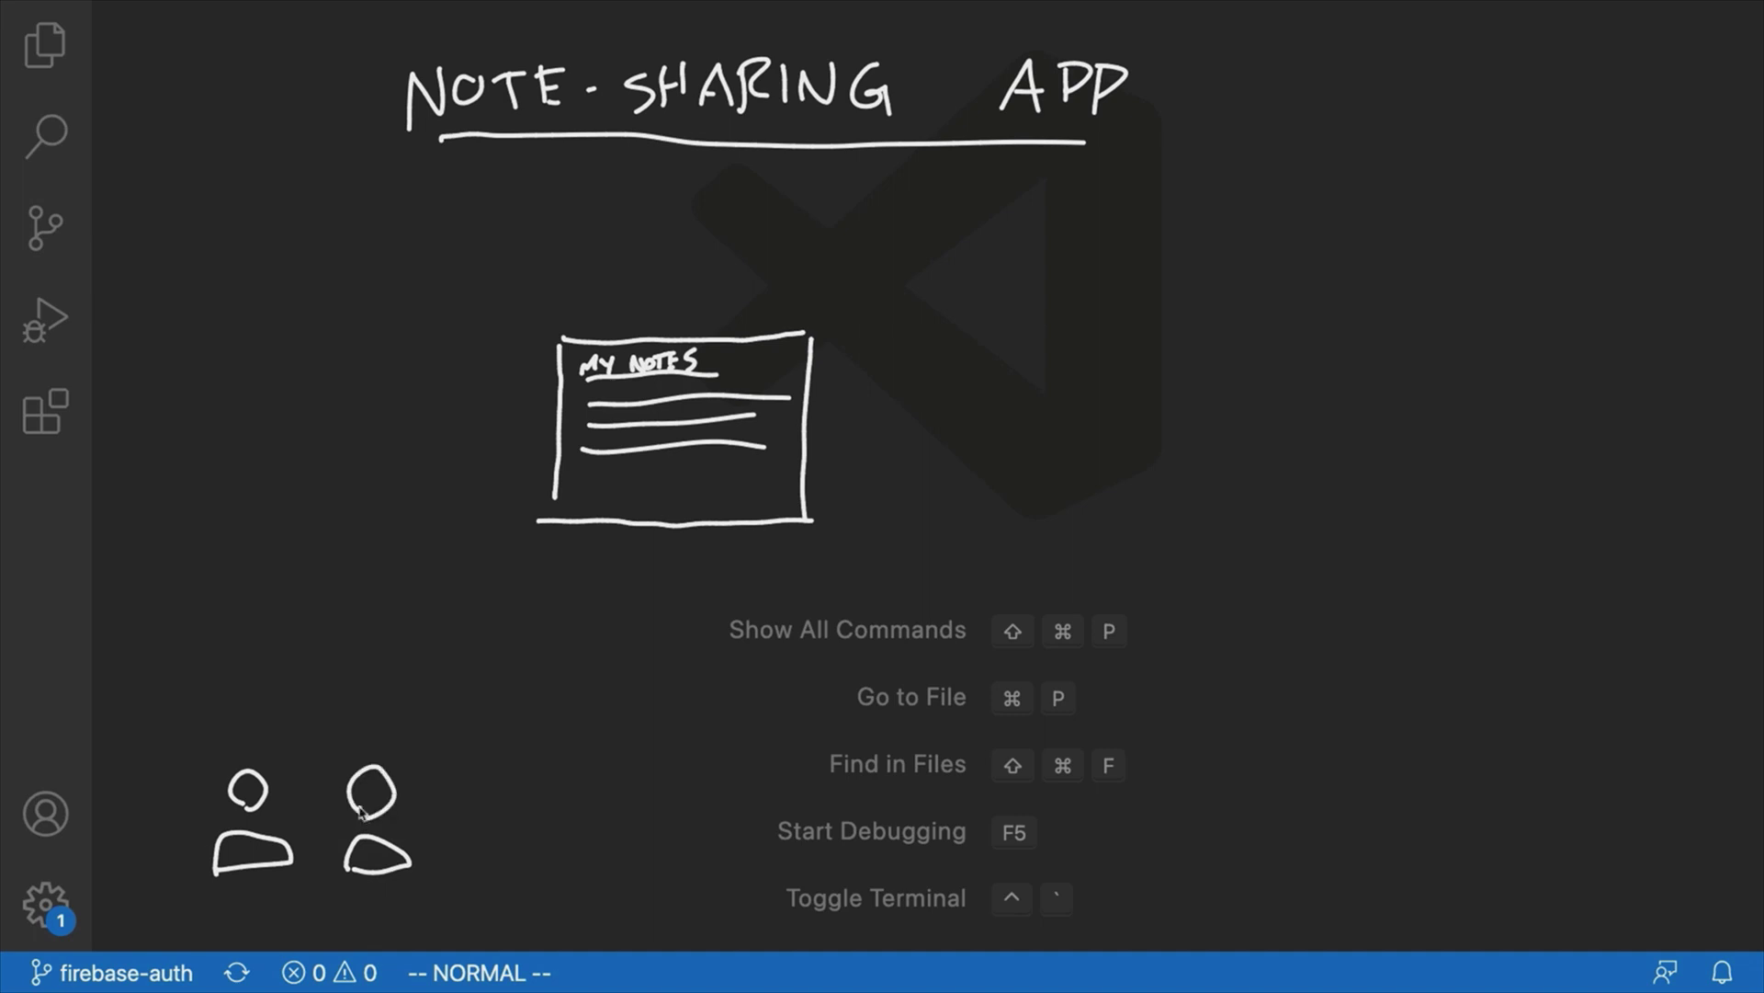
mouse_move(262, 756)
left_mouse_down()
mouse_move(284, 740)
mouse_move(356, 750)
mouse_move(350, 732)
left_mouse_up()
Label the box HOME, add an underlined SHARED W/ ME, and begin a box to the right.
mouse_move(629, 296)
left_mouse_down()
mouse_move(706, 296)
mouse_move(712, 316)
left_mouse_up()
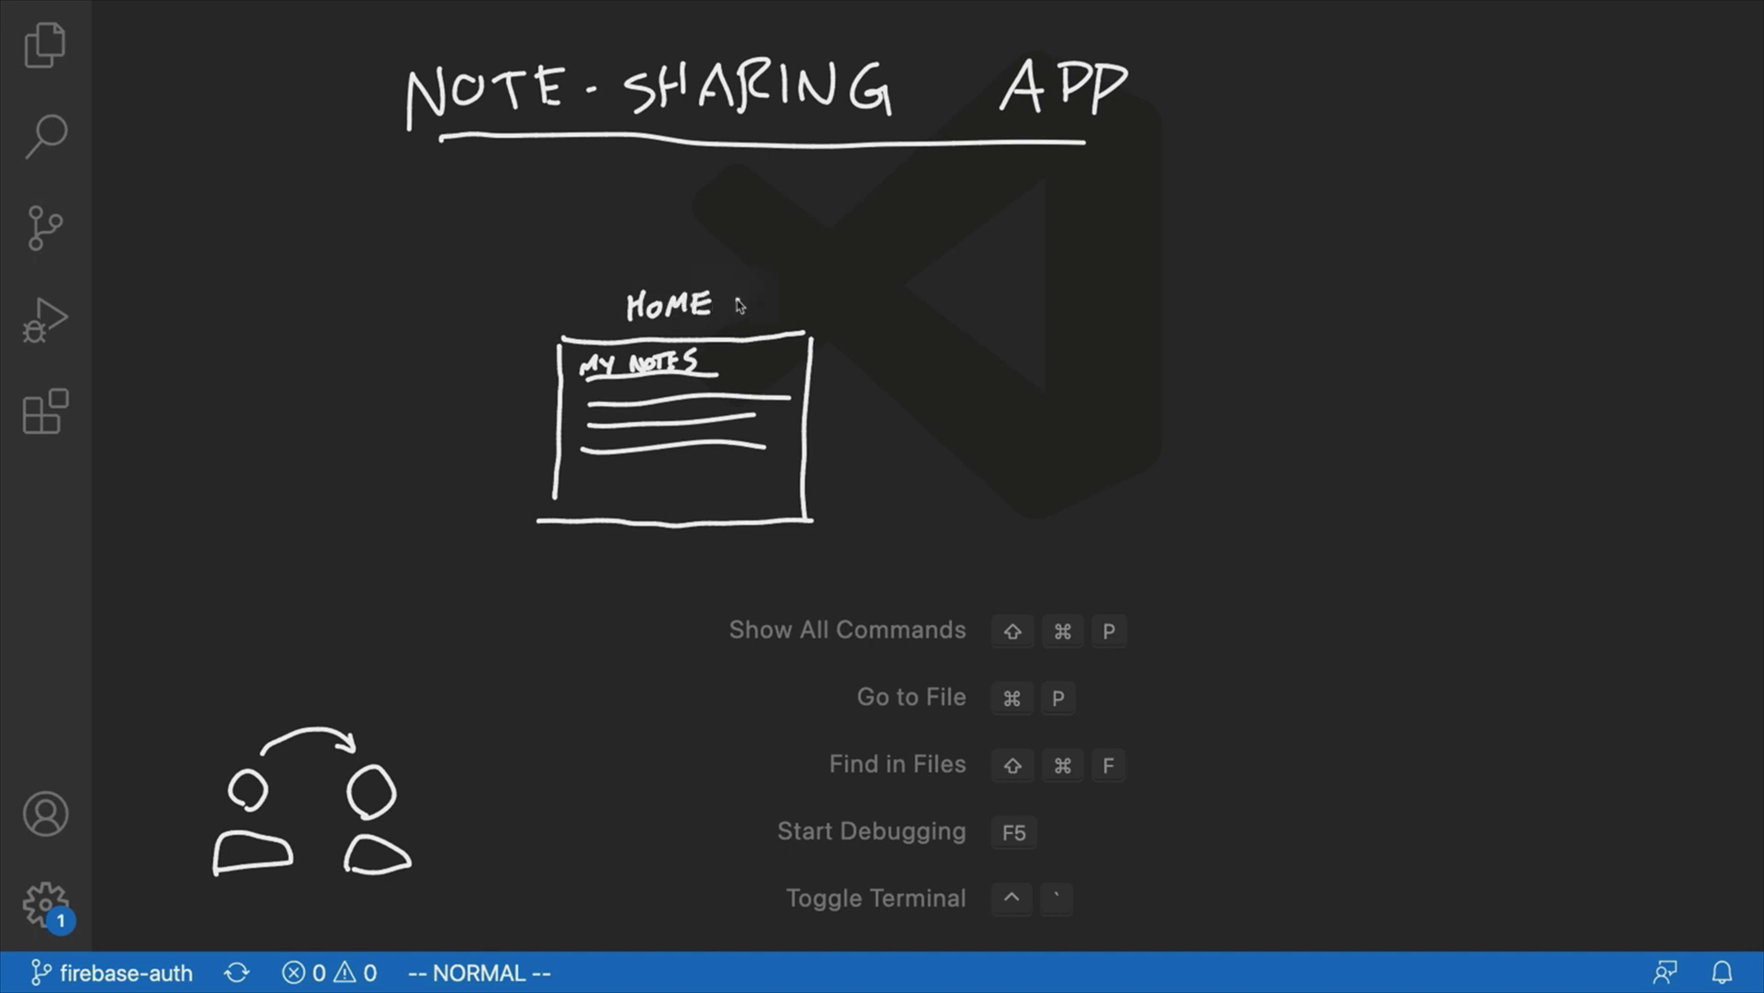
mouse_move(599, 462)
left_mouse_down()
mouse_move(579, 489)
mouse_move(670, 462)
mouse_move(790, 475)
left_mouse_up()
left_click_drag(591, 492, 772, 487)
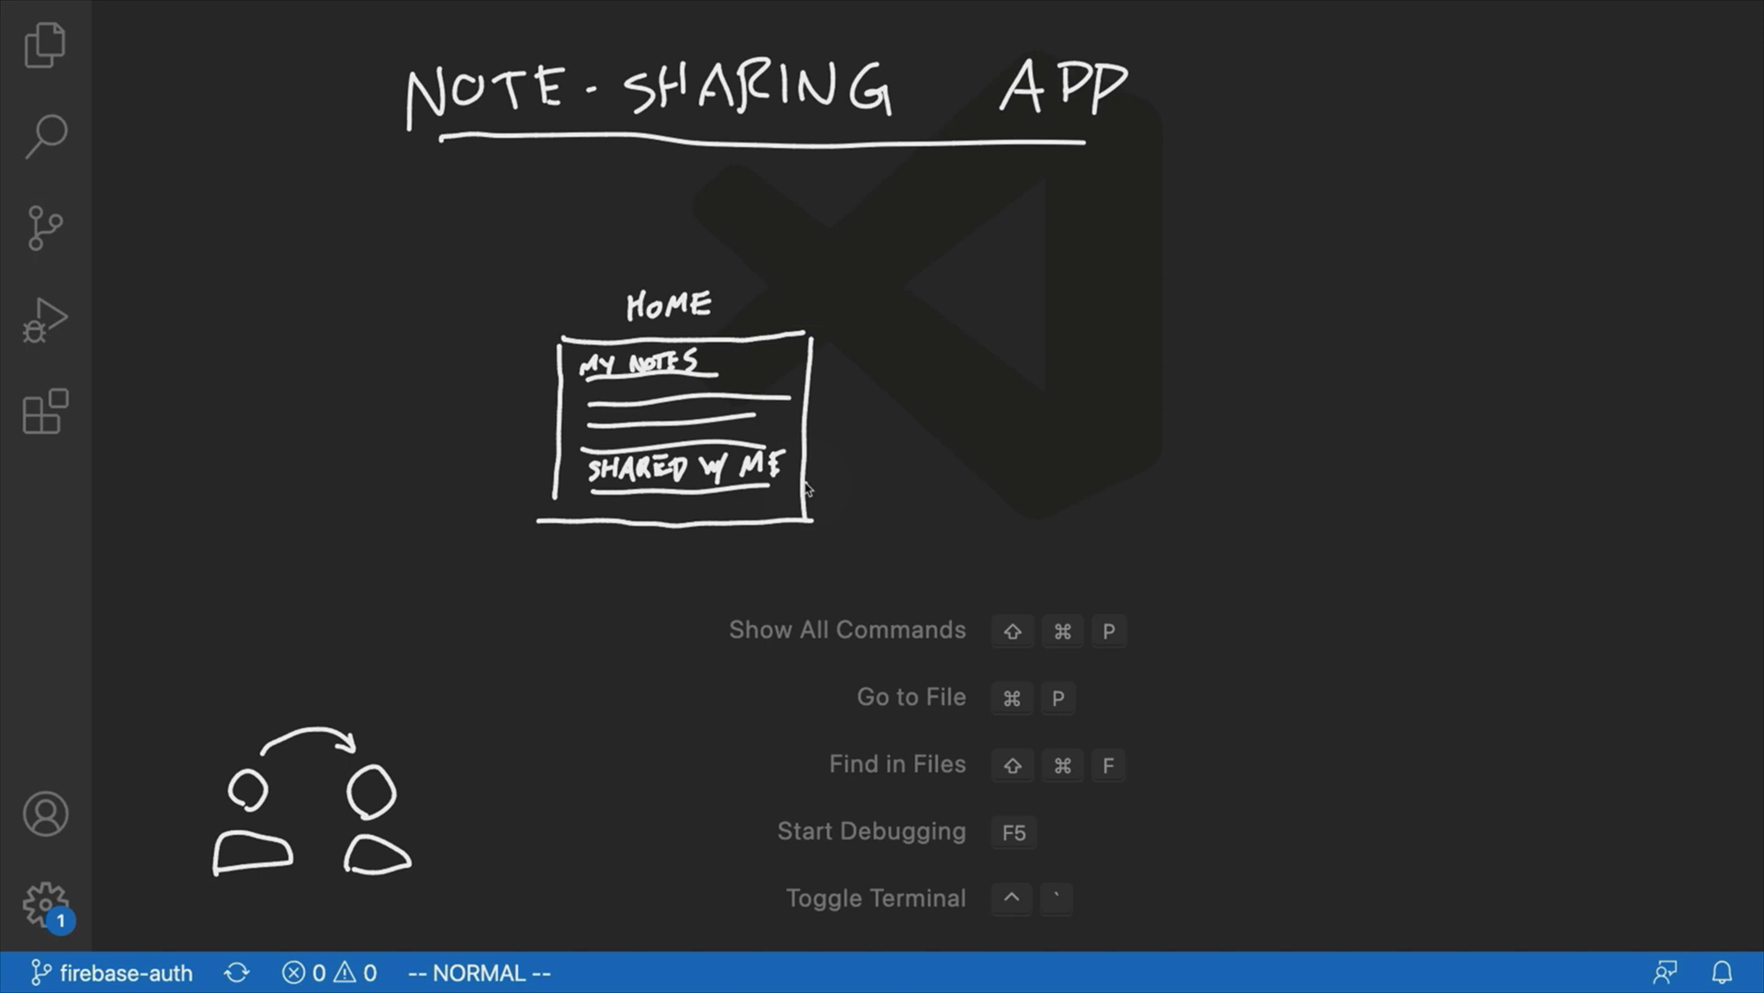
mouse_move(922, 342)
left_mouse_down()
mouse_move(918, 538)
mouse_move(949, 334)
mouse_move(1183, 329)
mouse_move(1193, 535)
left_mouse_up()
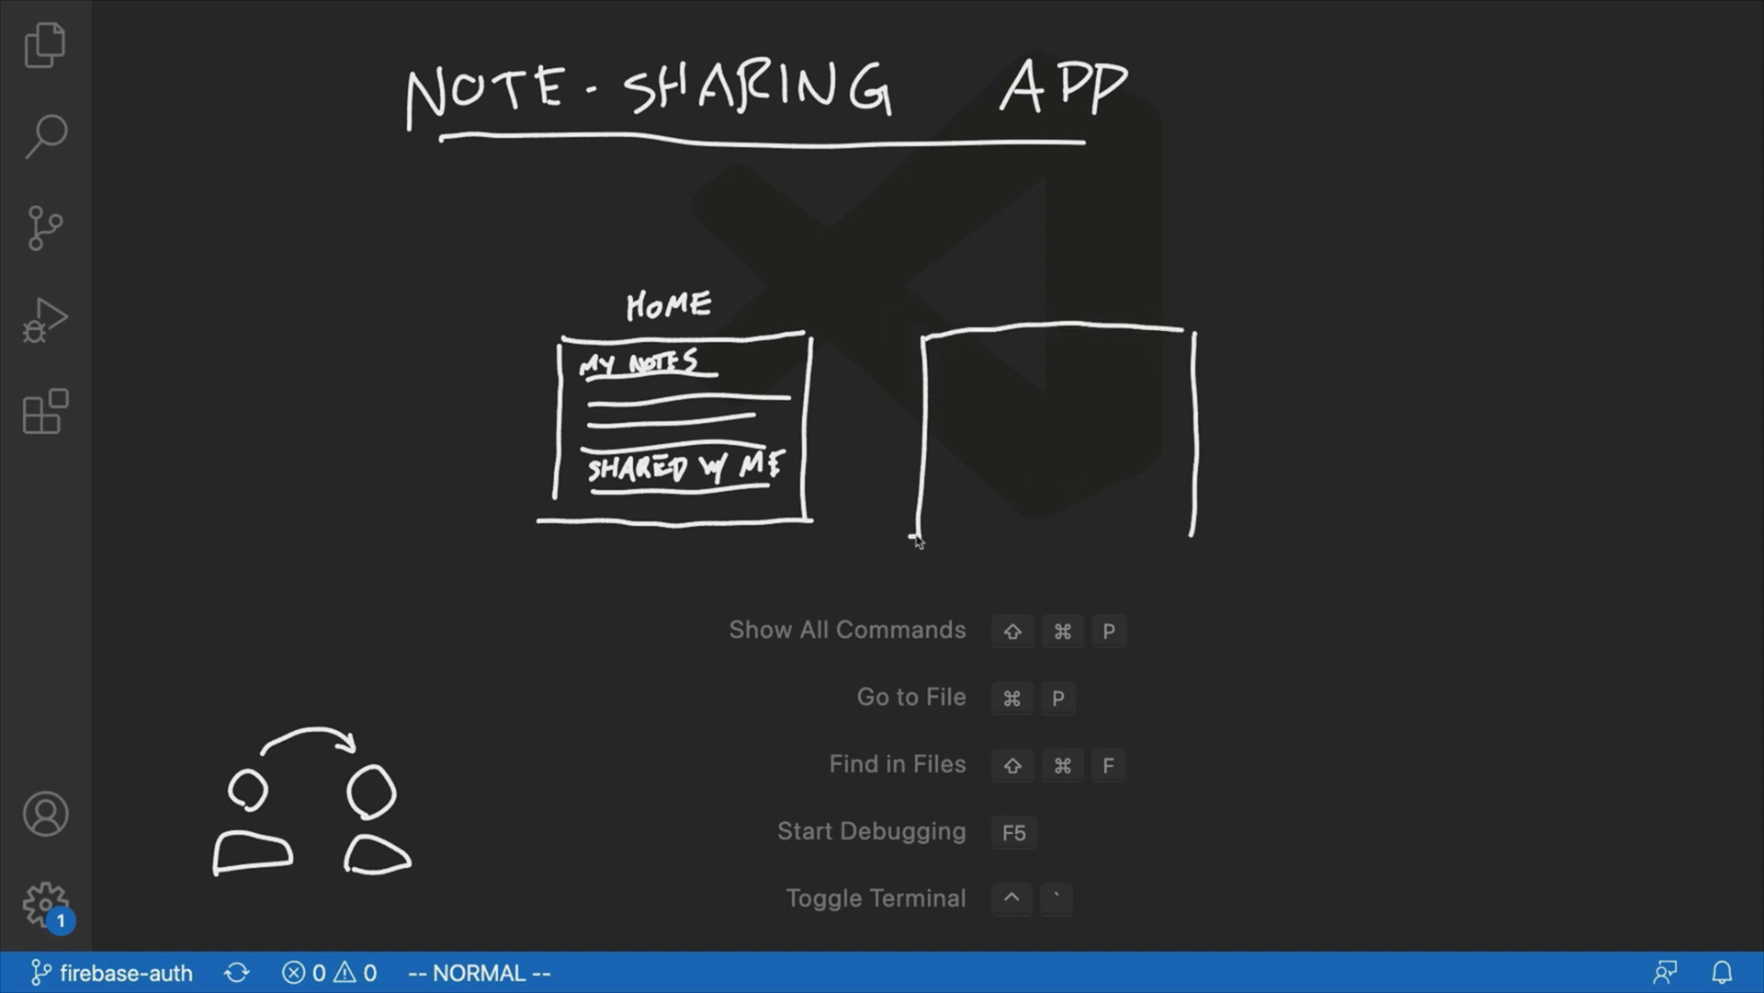
Close the right box, arrow to it from HOME, and title it MY NOTE with content lines.
left_click_drag(915, 536, 1178, 530)
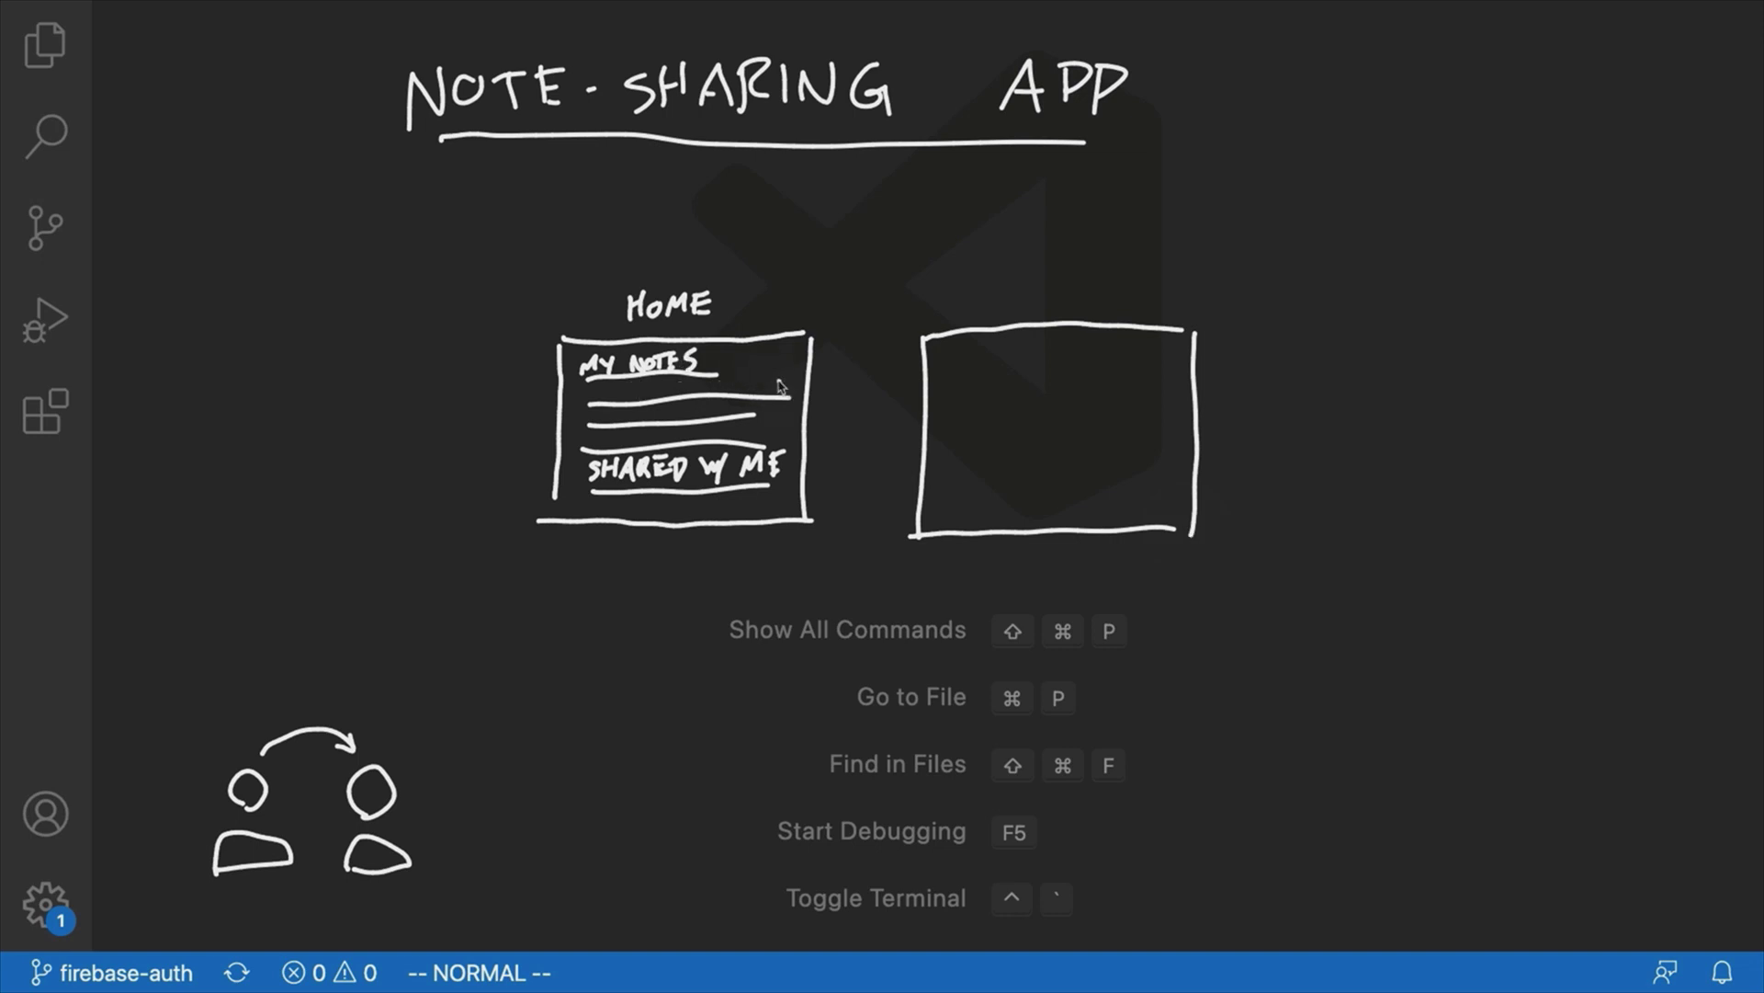
mouse_move(772, 384)
left_mouse_down()
mouse_move(919, 384)
mouse_move(908, 396)
left_mouse_up()
mouse_move(963, 373)
left_mouse_down()
mouse_move(1015, 386)
mouse_move(1106, 354)
mouse_move(1154, 373)
mouse_move(976, 404)
mouse_move(1130, 395)
left_mouse_up()
mouse_move(963, 425)
left_mouse_down()
mouse_move(1092, 418)
mouse_move(999, 447)
mouse_move(1072, 484)
mouse_move(1147, 457)
mouse_move(1152, 471)
mouse_move(1080, 480)
mouse_move(1154, 479)
left_mouse_up()
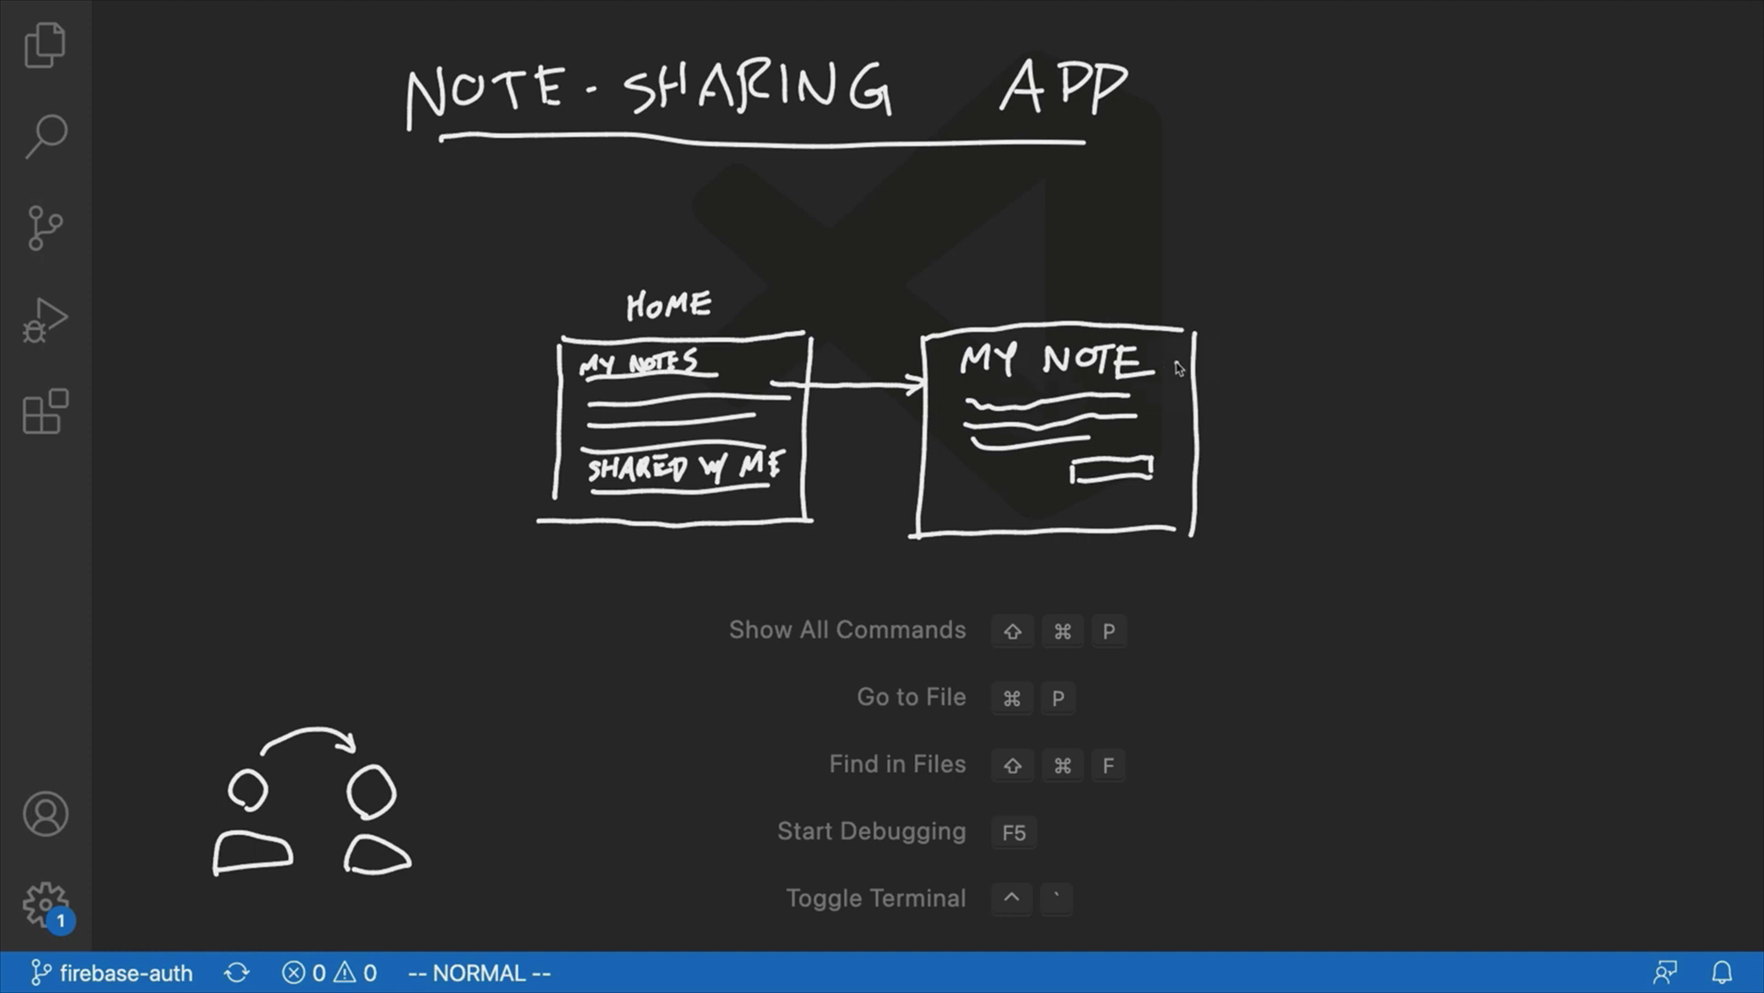
Draw an arrow out of MY NOTE to two stacked field boxes.
mouse_move(1173, 363)
left_mouse_down()
mouse_move(1249, 356)
mouse_move(1259, 373)
mouse_move(1478, 337)
left_mouse_up()
left_click_drag(1483, 334, 1480, 373)
left_click(1312, 370)
left_click_drag(1266, 372, 1476, 373)
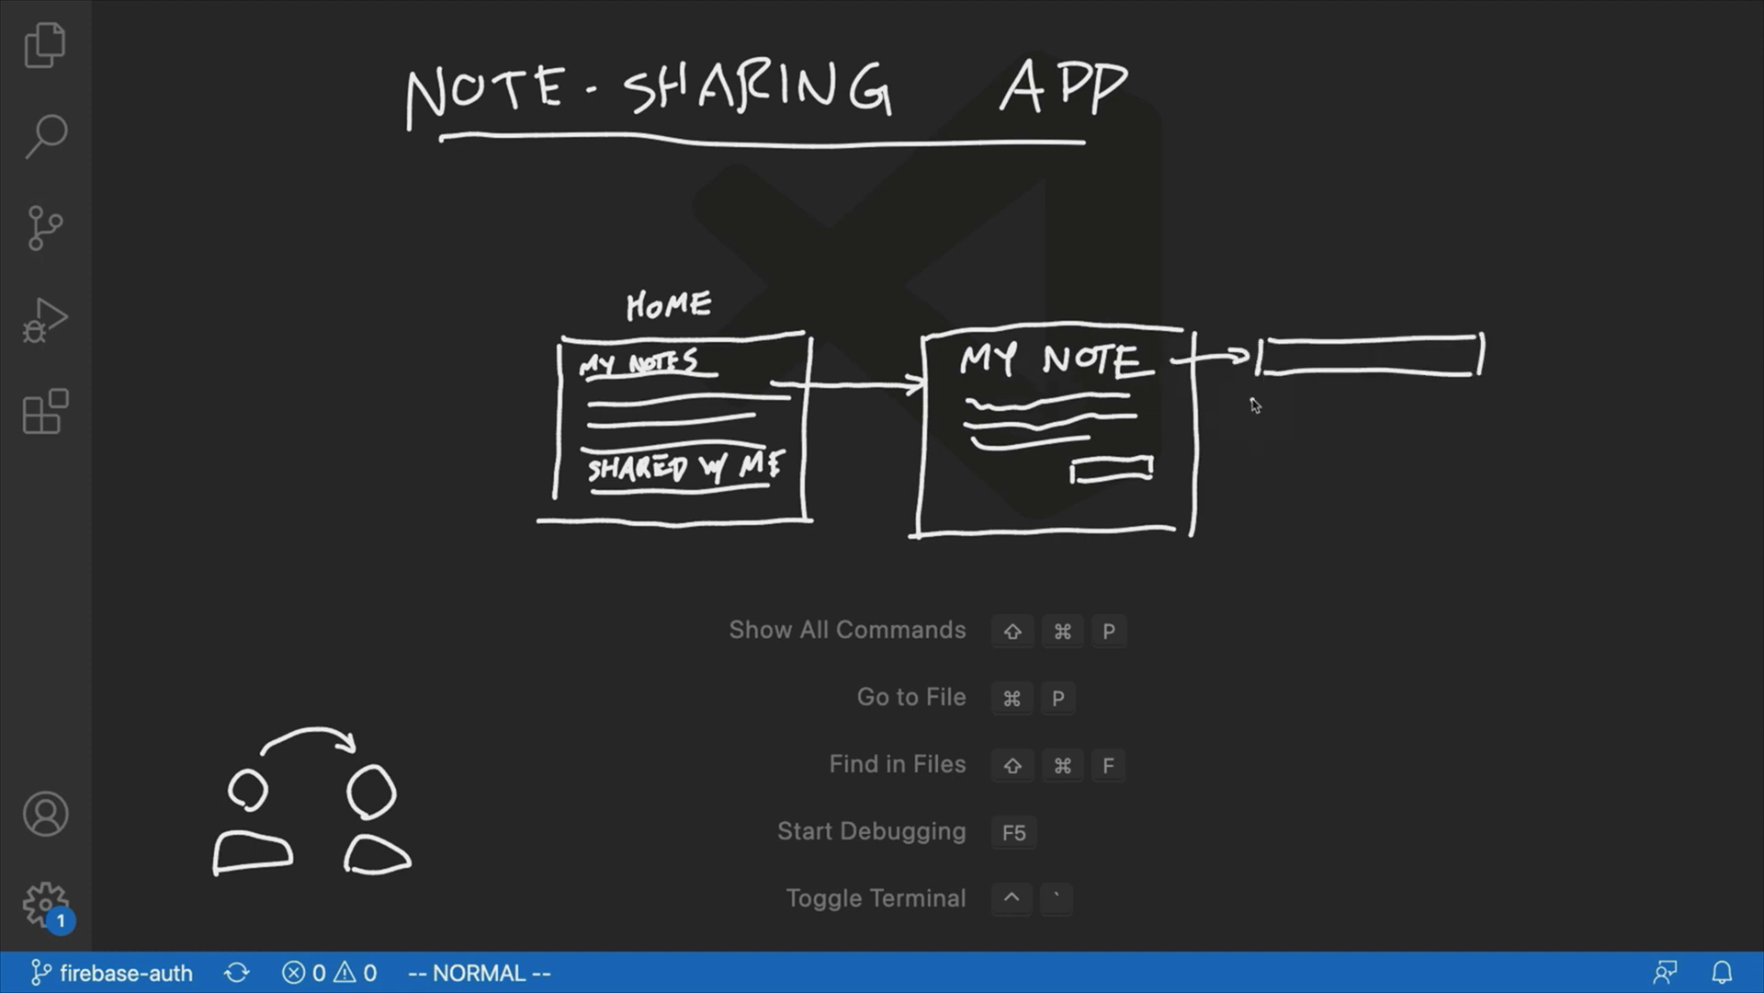
mouse_move(1257, 398)
left_mouse_down()
mouse_move(1256, 448)
mouse_move(1379, 405)
mouse_move(1481, 399)
mouse_move(1478, 440)
left_mouse_up()
left_click_drag(1284, 462, 1521, 460)
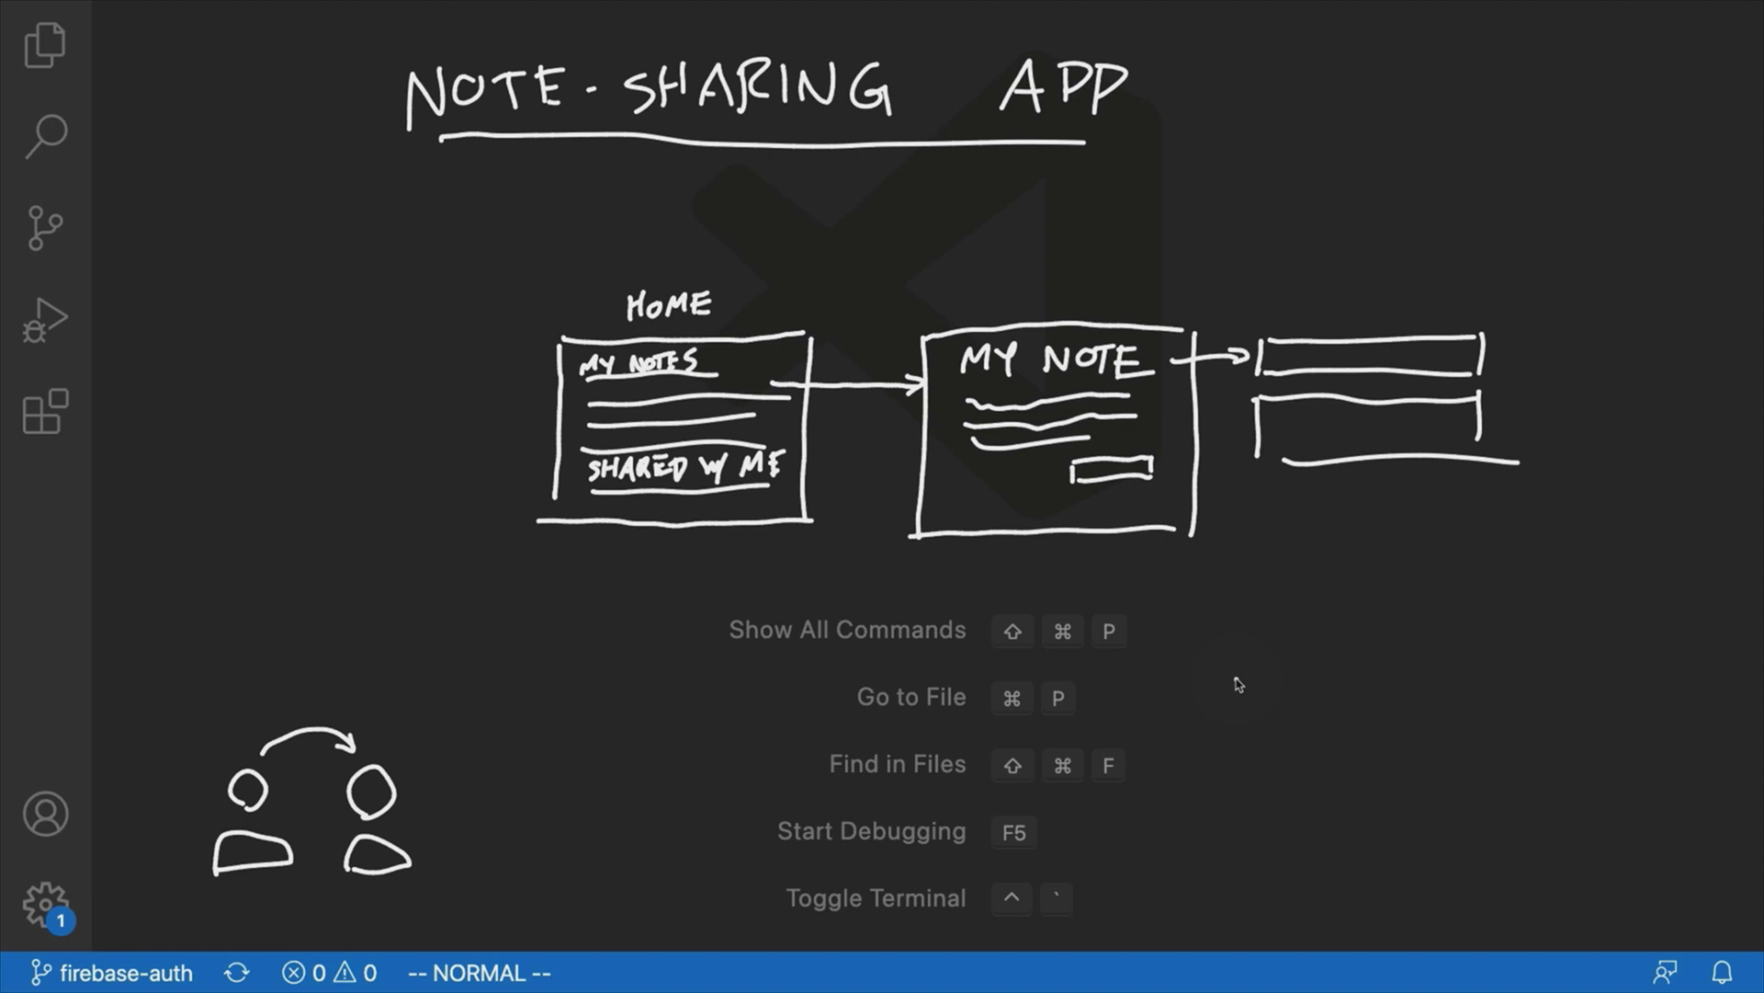
Handwrite the sample sentence "I love your new shoes".
left_click_drag(1169, 658, 1167, 714)
left_click_drag(1144, 662, 1193, 656)
left_click_drag(1143, 717, 1195, 709)
mouse_move(1287, 652)
left_mouse_down()
mouse_move(1323, 692)
mouse_move(1475, 701)
mouse_move(1466, 753)
left_mouse_up()
left_click_drag(1518, 696, 1622, 679)
mouse_move(1207, 801)
left_mouse_down()
mouse_move(1440, 829)
mouse_move(1529, 807)
mouse_move(1595, 832)
left_mouse_up()
left_click_drag(1630, 807, 1602, 842)
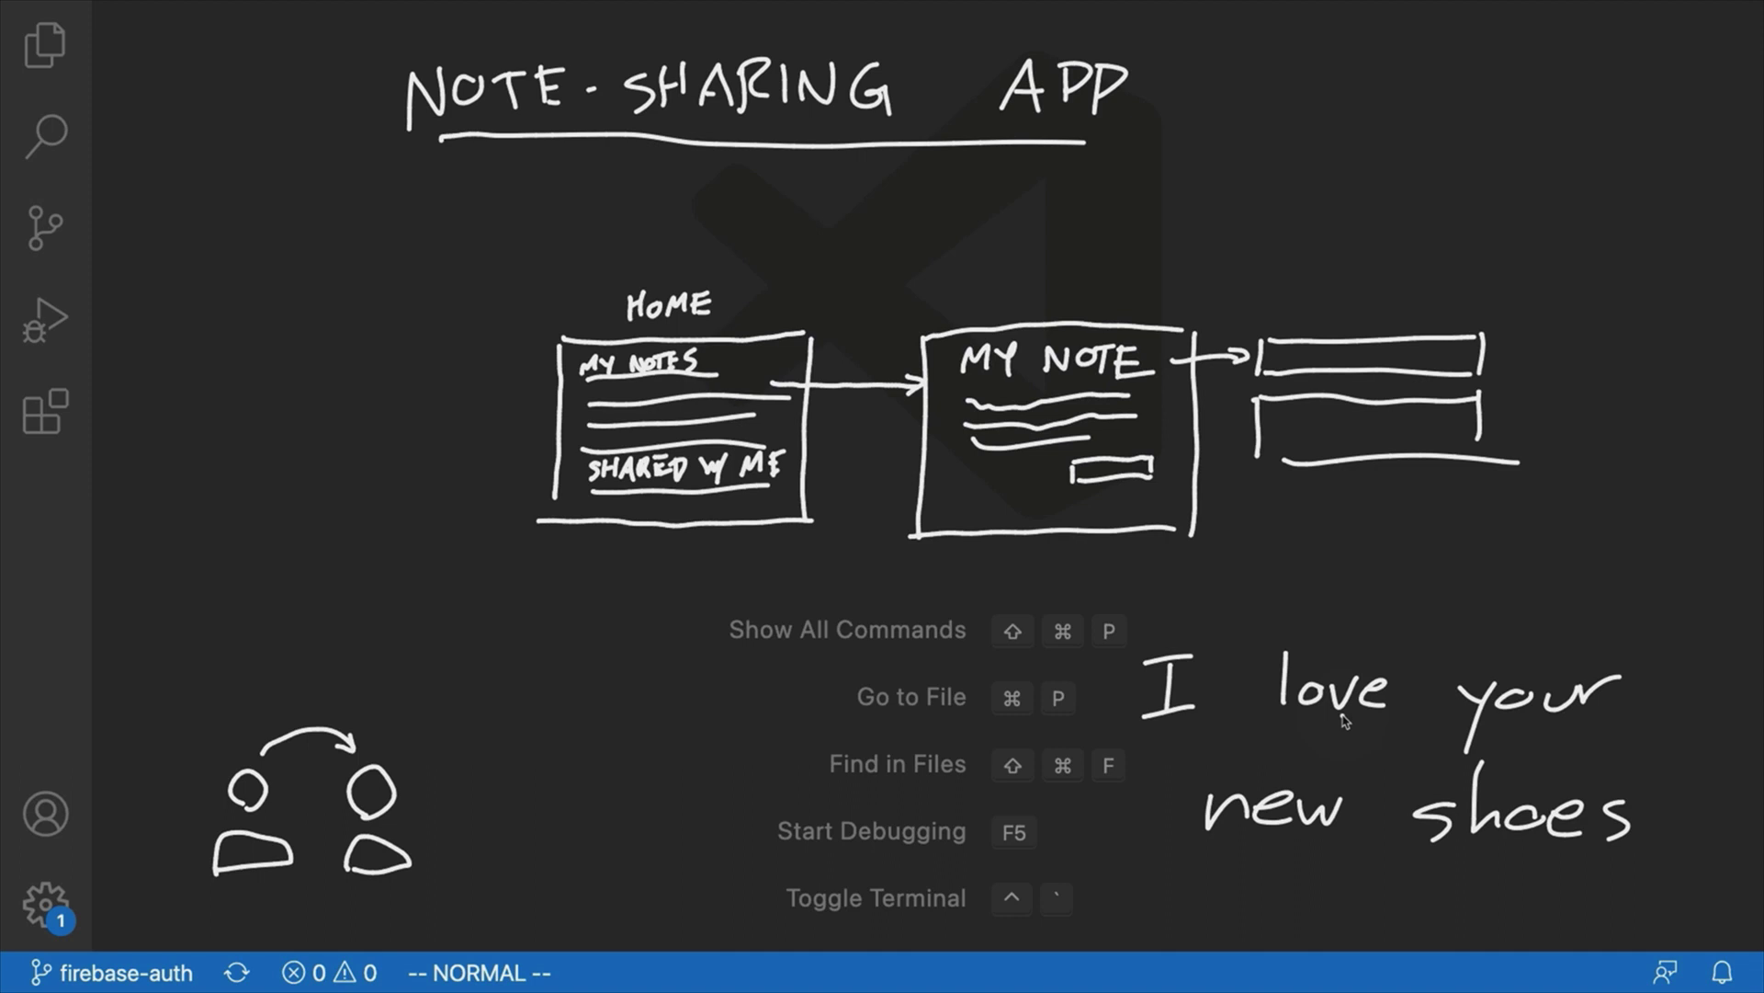
Write an <i> tag at upper right and put underscores around love.
mouse_move(1271, 138)
left_mouse_down()
mouse_move(1276, 170)
mouse_move(1344, 162)
left_mouse_up()
left_click(1298, 114)
left_click_drag(1240, 715, 1274, 715)
left_click_drag(1398, 713, 1420, 712)
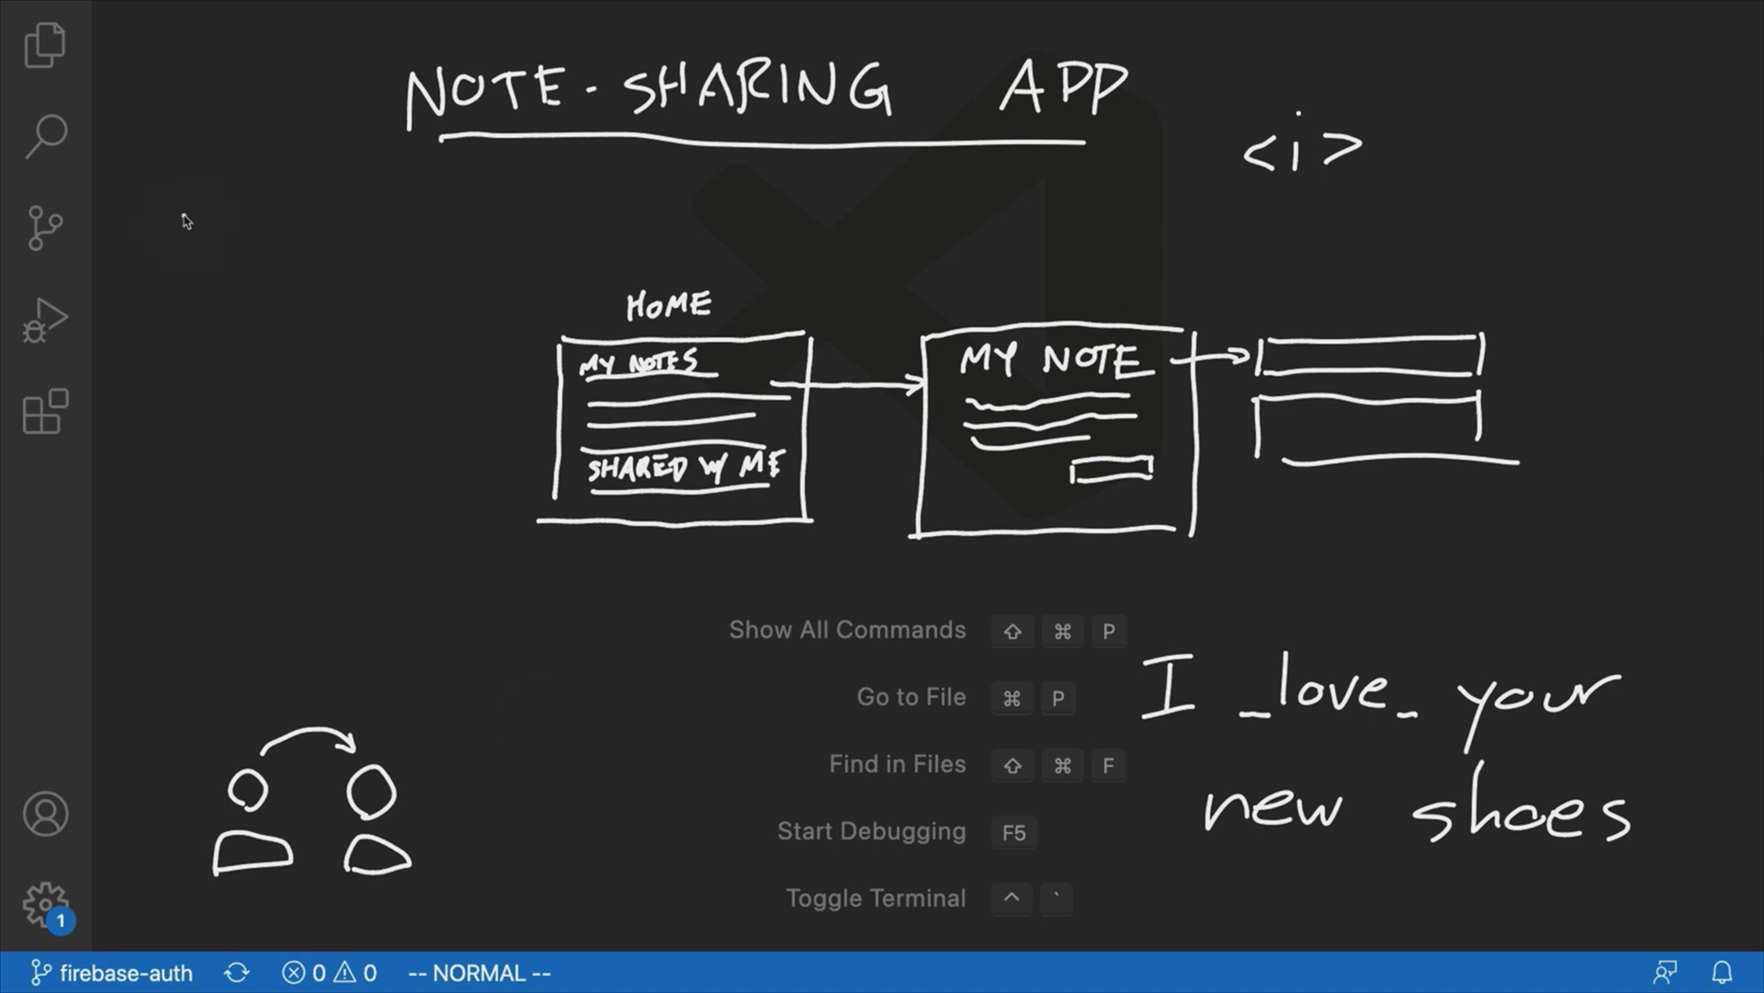
Write <h1> at the top left with # MY THOUGHTS beneath it.
mouse_move(202, 219)
left_mouse_down()
mouse_move(246, 210)
mouse_move(250, 241)
mouse_move(267, 216)
mouse_move(274, 231)
left_mouse_up()
mouse_move(184, 291)
left_mouse_down()
mouse_move(175, 347)
mouse_move(190, 347)
left_mouse_up()
mouse_move(171, 315)
left_mouse_down()
mouse_move(218, 306)
mouse_move(202, 327)
left_mouse_up()
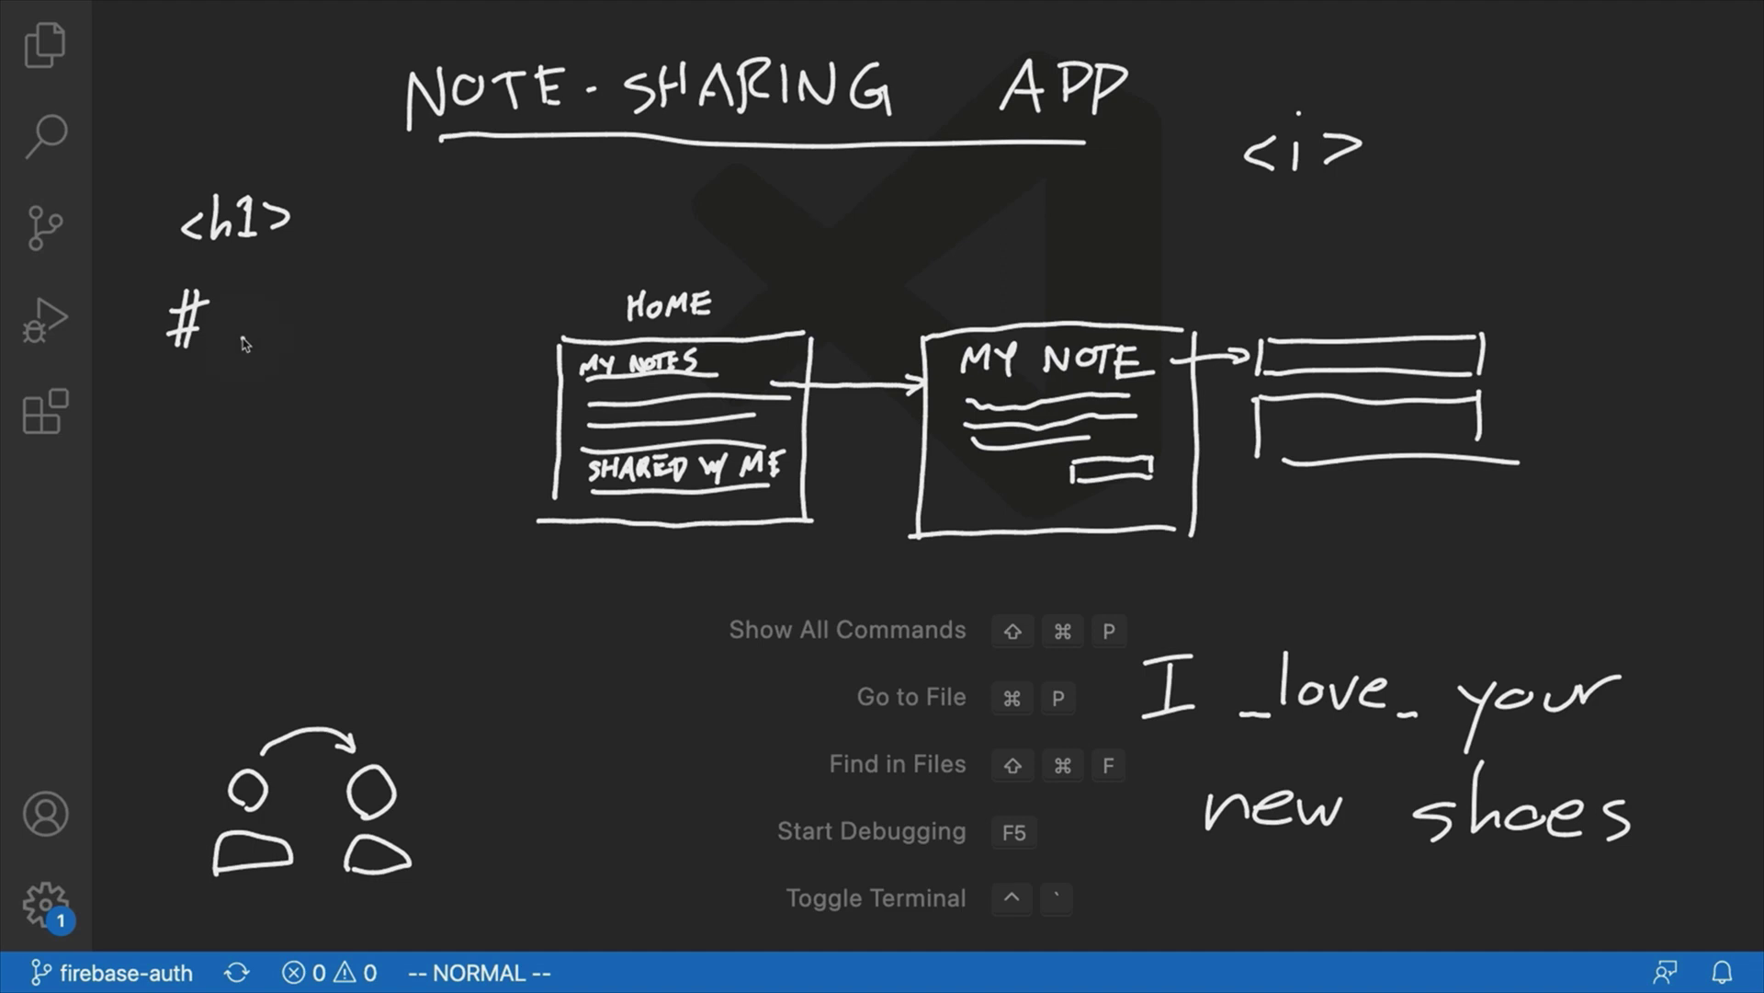
mouse_move(241, 344)
left_mouse_down()
mouse_move(251, 292)
mouse_move(285, 333)
left_mouse_up()
mouse_move(294, 296)
left_mouse_down()
mouse_move(307, 340)
mouse_move(311, 322)
mouse_move(290, 364)
left_mouse_up()
mouse_move(347, 292)
left_mouse_down()
mouse_move(354, 329)
mouse_move(398, 296)
mouse_move(391, 320)
mouse_move(411, 306)
mouse_move(421, 327)
mouse_move(447, 315)
mouse_move(514, 336)
mouse_move(561, 279)
mouse_move(586, 327)
left_mouse_up()
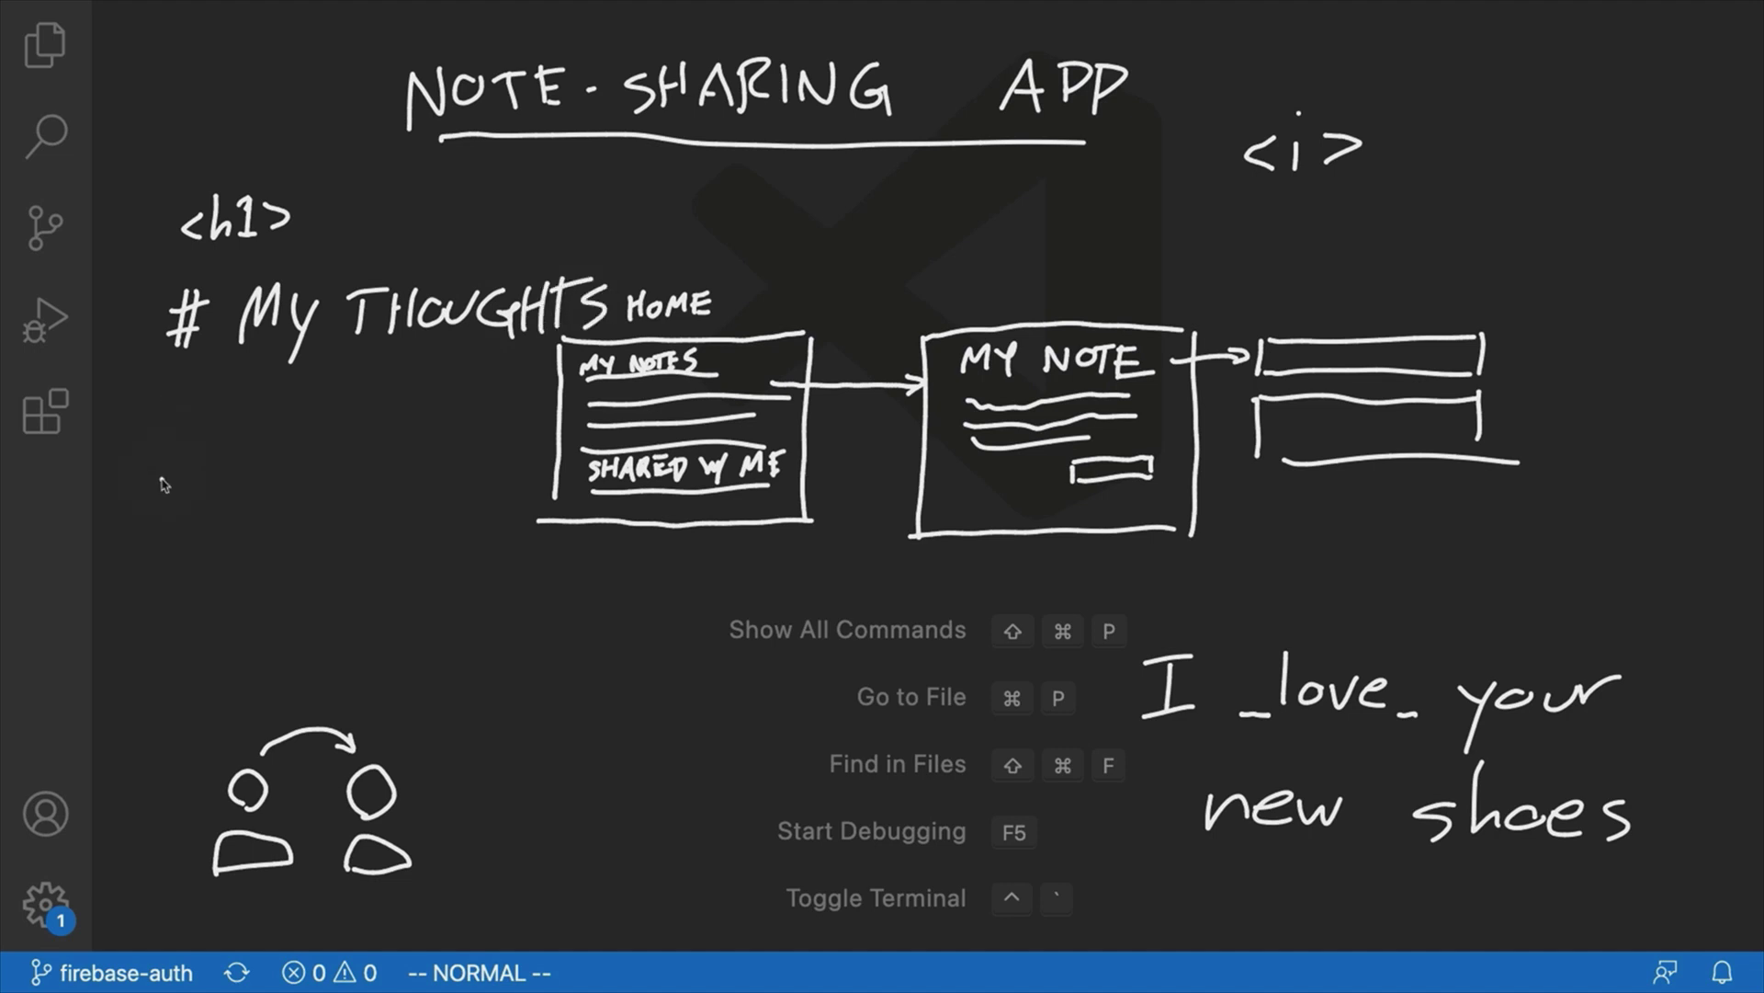
Add ## and ### heading markers below, then clear all sketches from the screen.
left_click_drag(164, 482, 163, 522)
left_click_drag(181, 474, 183, 504)
left_click_drag(204, 478, 214, 529)
mouse_move(195, 491)
left_mouse_down()
mouse_move(221, 489)
mouse_move(221, 508)
left_mouse_up()
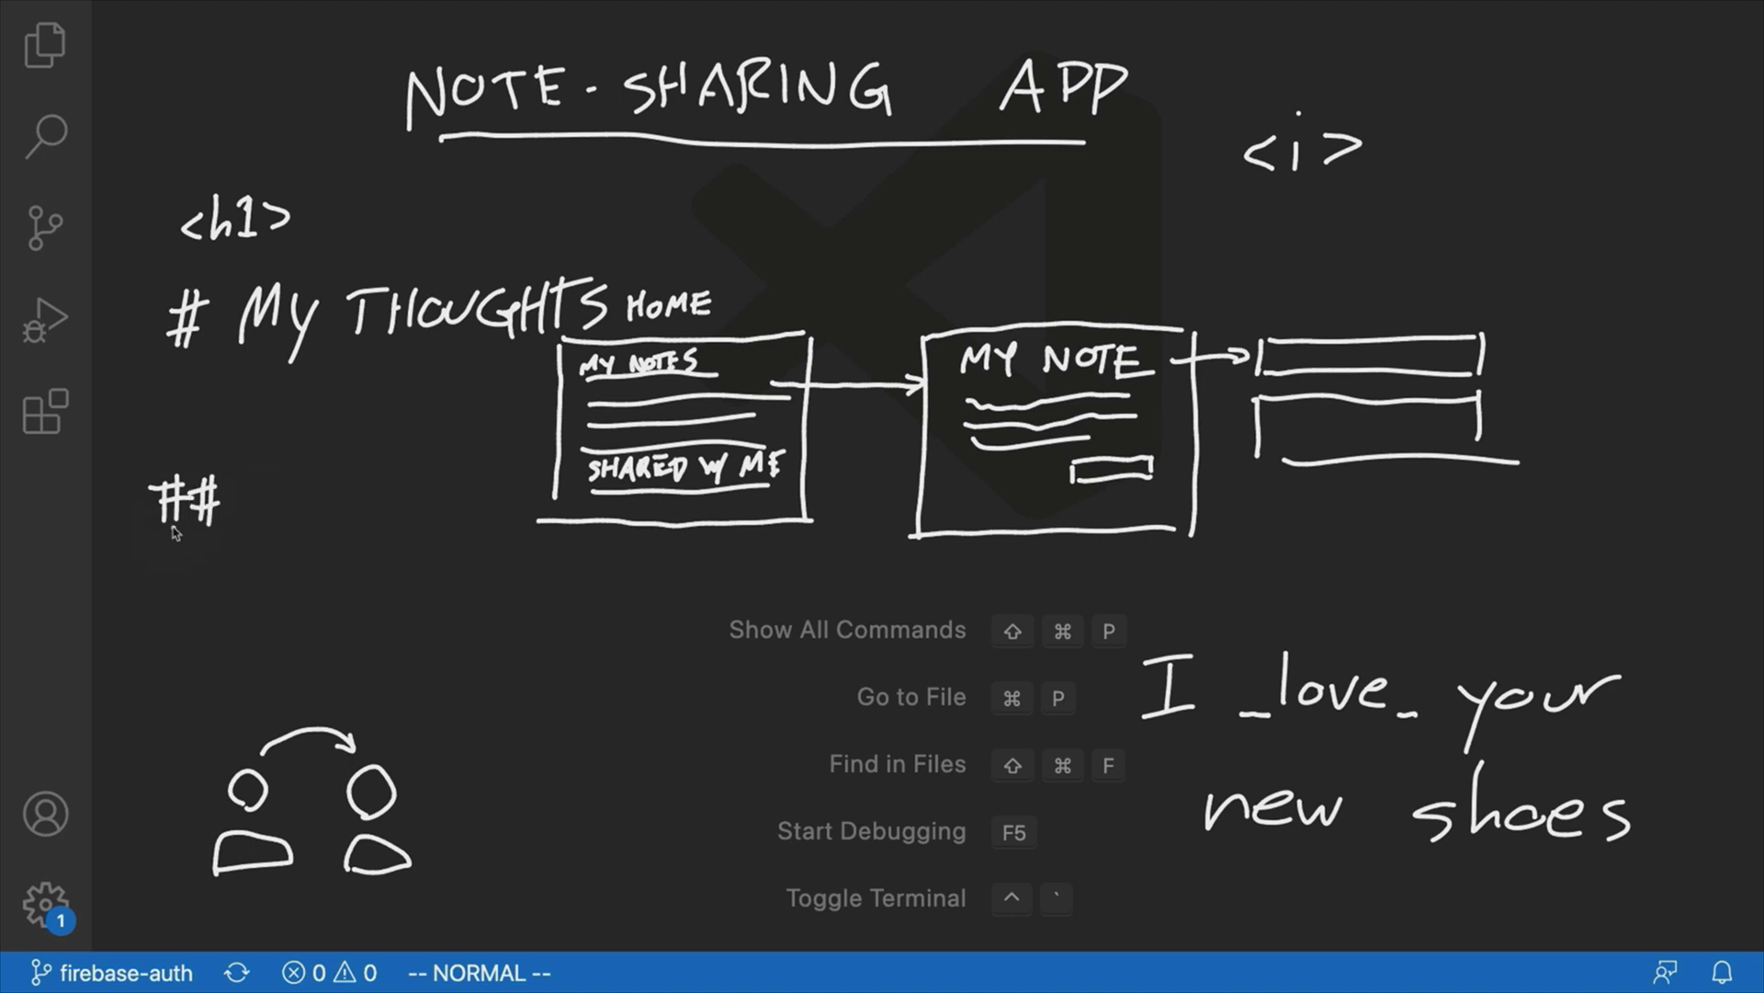
left_click_drag(162, 590, 161, 623)
mouse_move(176, 589)
left_mouse_down()
mouse_move(174, 621)
mouse_move(196, 595)
left_mouse_up()
left_click_drag(150, 615, 175, 612)
mouse_move(204, 585)
left_mouse_down()
mouse_move(257, 576)
mouse_move(224, 598)
mouse_move(253, 617)
left_mouse_up()
left_click_drag(225, 594, 264, 590)
left_click_drag(223, 607, 269, 602)
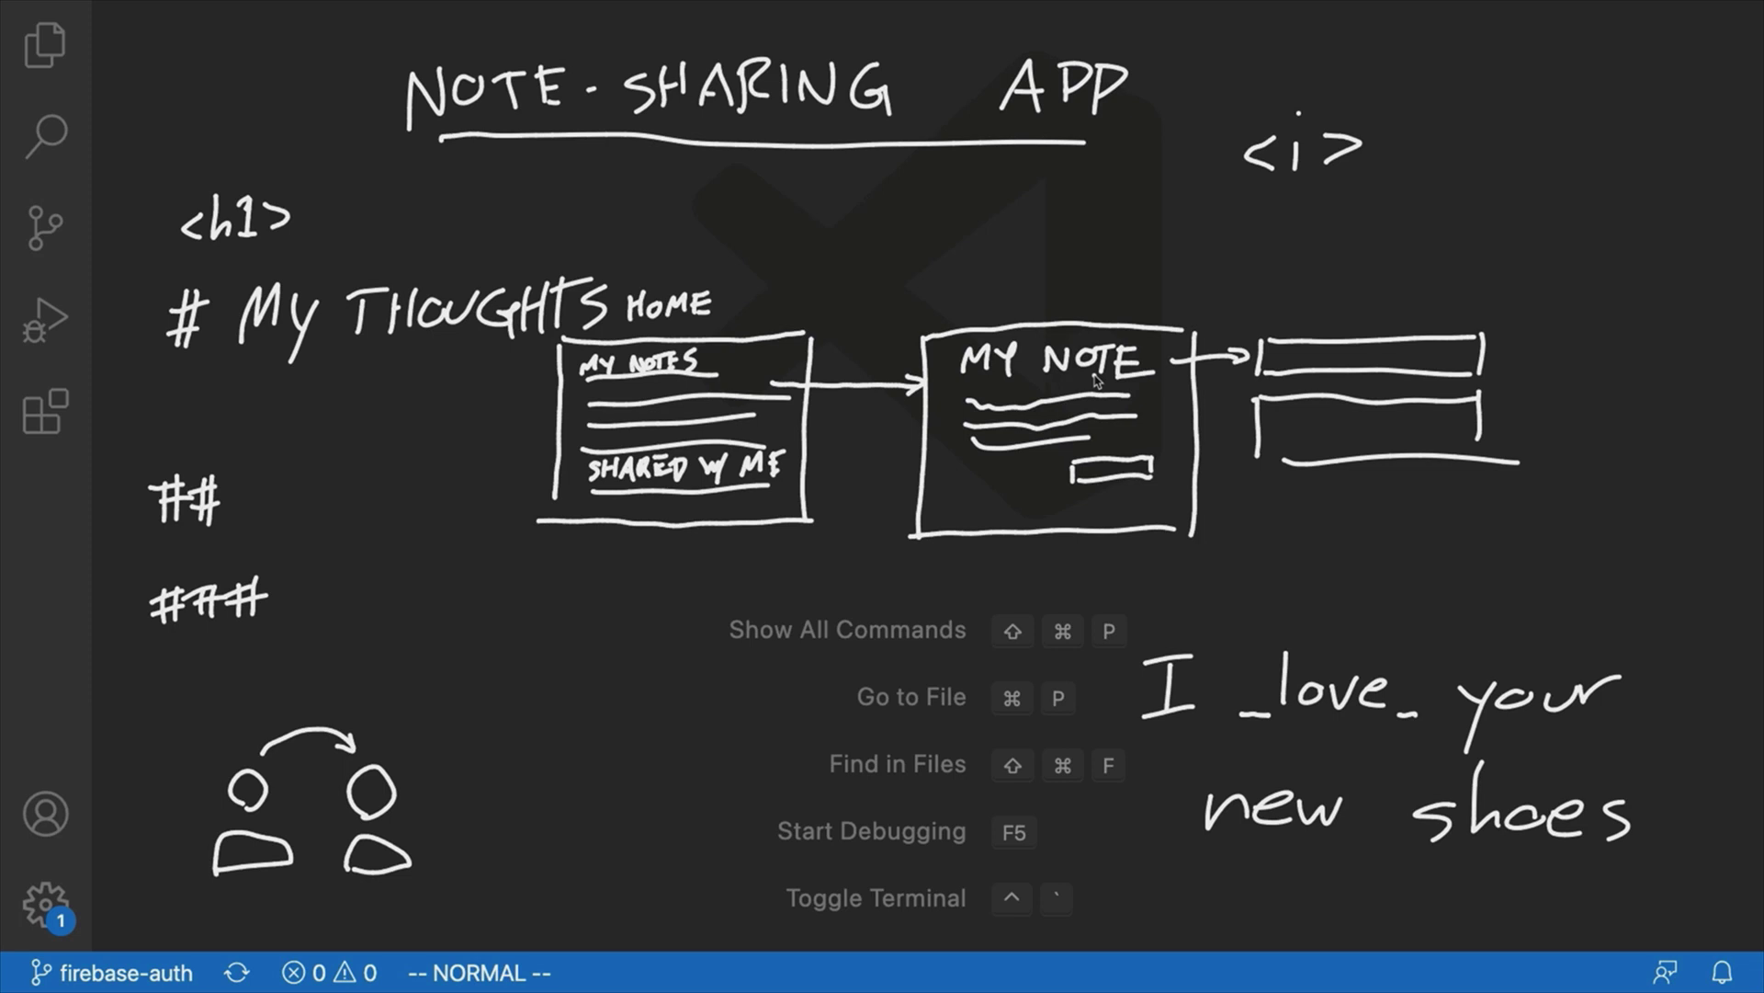
key("Escape")
Draw a new box and label it NOTES.
mouse_move(641, 332)
left_mouse_down()
mouse_move(633, 473)
mouse_move(802, 318)
mouse_move(813, 445)
left_mouse_up()
left_click_drag(640, 477, 806, 473)
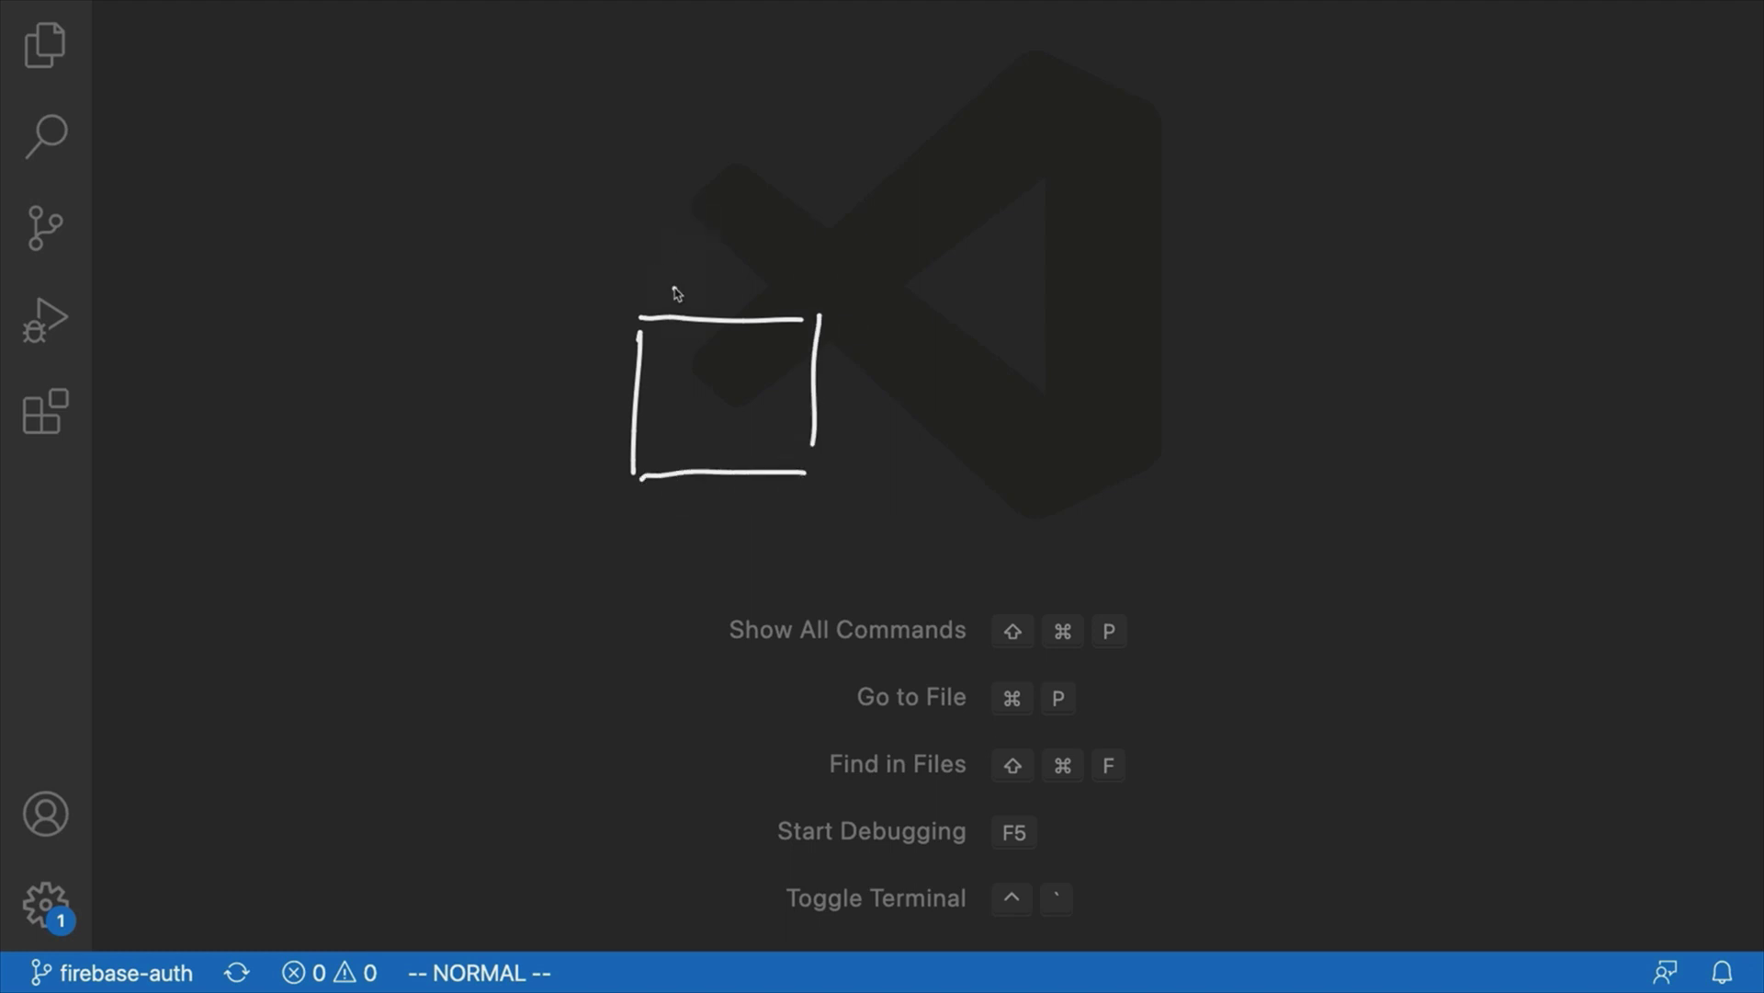
mouse_move(673, 287)
left_mouse_down()
mouse_move(711, 269)
mouse_move(750, 262)
left_mouse_up()
left_click_drag(737, 264, 746, 290)
left_click_drag(746, 277, 760, 288)
left_click_drag(783, 264, 768, 289)
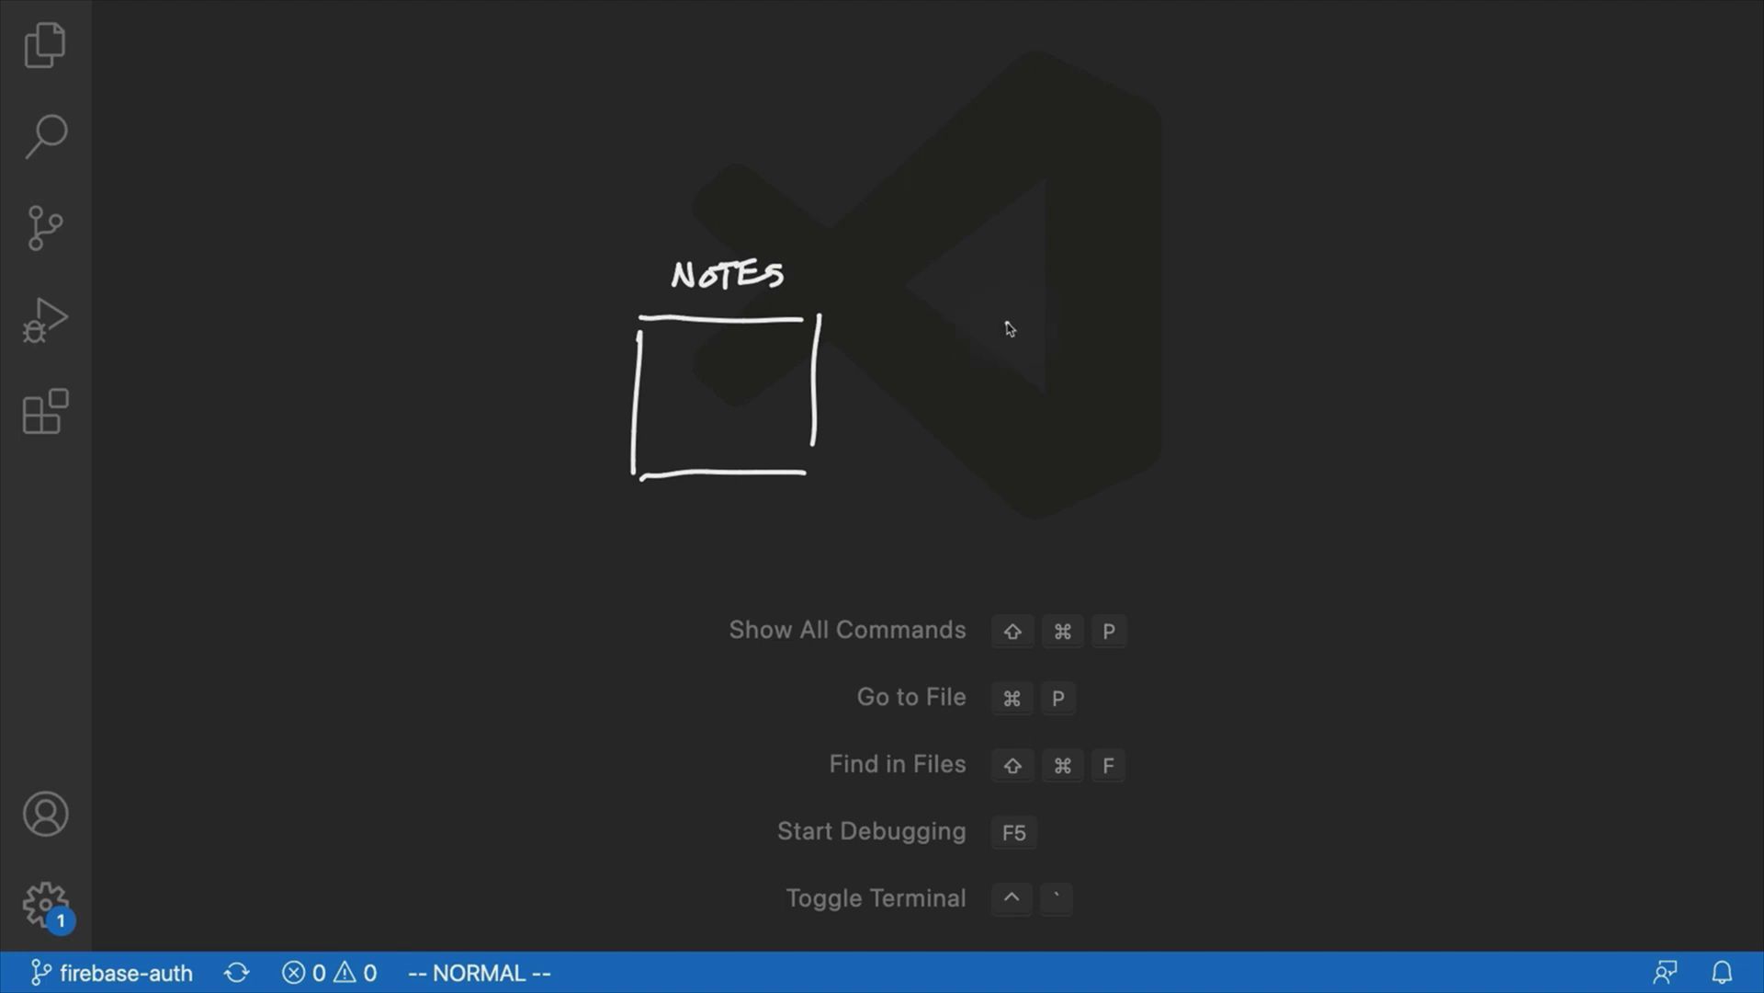
Draw a second box right of NOTES labelled NOTE DETAIL, then begin a box near the top.
mouse_move(1016, 317)
left_mouse_down()
mouse_move(1017, 481)
mouse_move(1211, 297)
mouse_move(1217, 494)
left_mouse_up()
left_click_drag(1028, 479, 1231, 479)
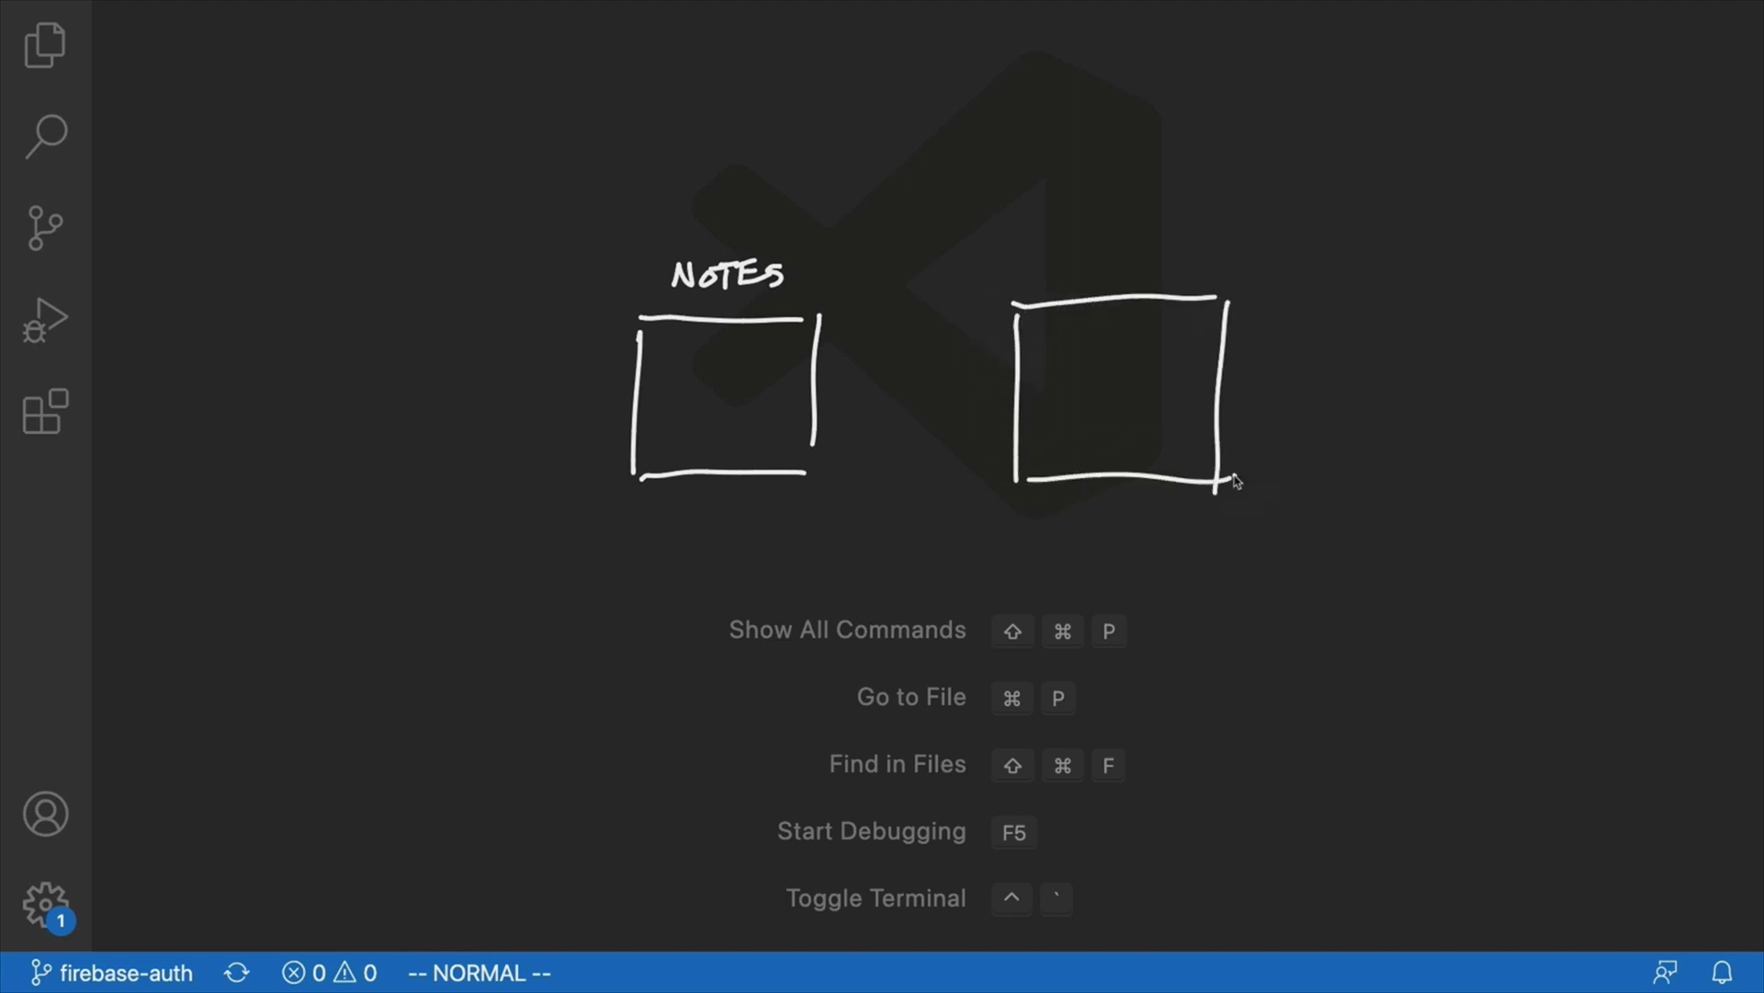
mouse_move(1046, 277)
left_mouse_down()
mouse_move(1076, 237)
mouse_move(1158, 243)
left_mouse_up()
mouse_move(1136, 245)
left_mouse_down()
mouse_move(1133, 276)
mouse_move(1236, 267)
mouse_move(1255, 246)
mouse_move(1274, 281)
mouse_move(1307, 272)
left_mouse_up()
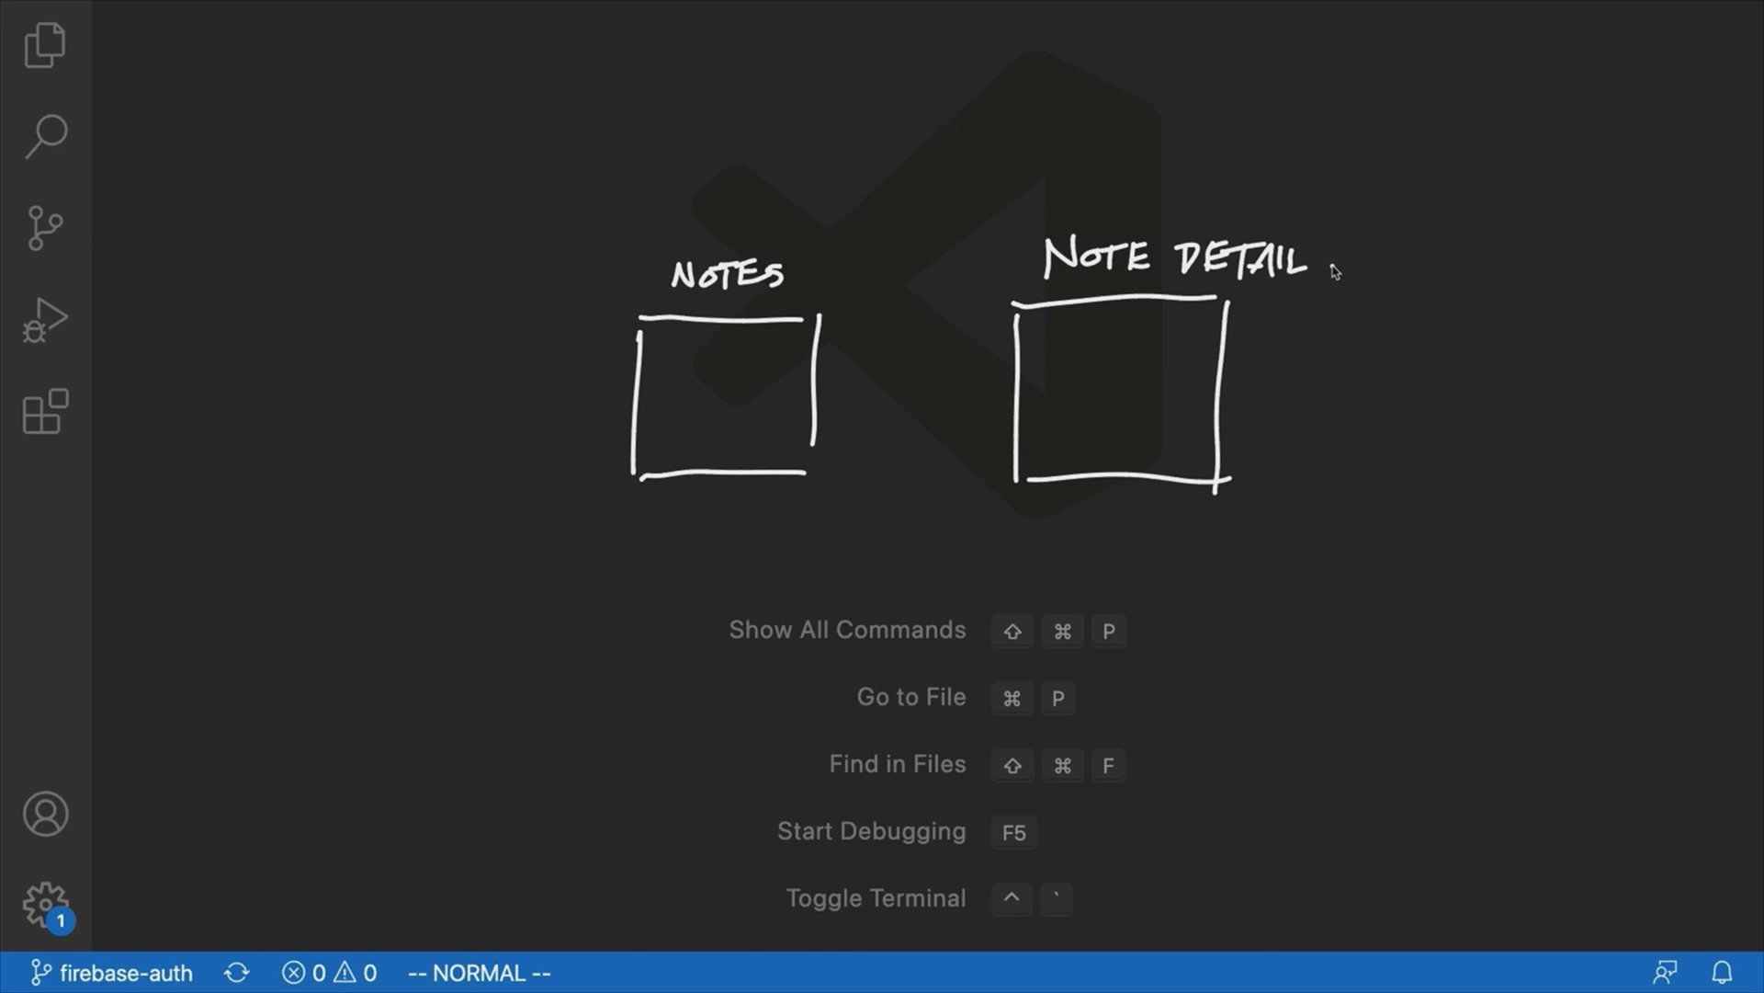
mouse_move(740, 57)
left_mouse_down()
mouse_move(740, 133)
mouse_move(882, 60)
mouse_move(880, 124)
left_mouse_up()
Complete the top box with two form fields and label it LOGIN.
left_click_drag(736, 145, 873, 136)
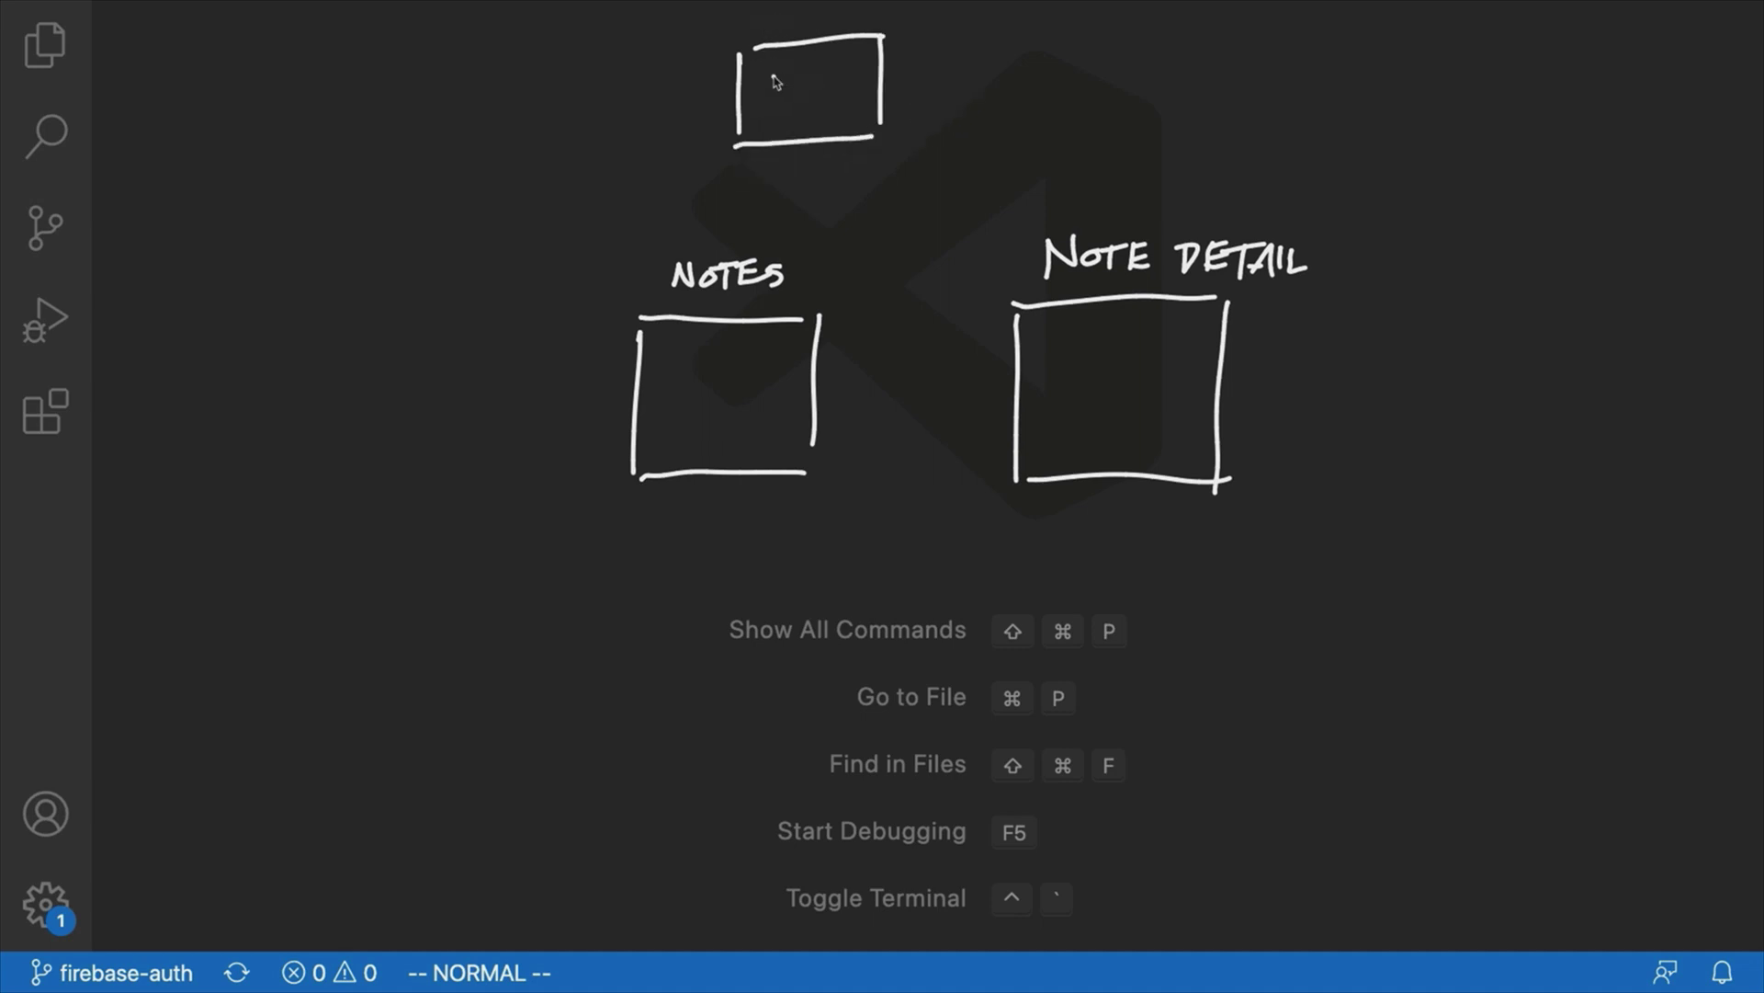
mouse_move(776, 88)
left_mouse_down()
mouse_move(851, 61)
mouse_move(779, 83)
mouse_move(781, 107)
mouse_move(843, 87)
mouse_move(780, 110)
left_mouse_up()
left_click_drag(773, 9, 788, 28)
left_click_drag(803, 18, 825, 20)
mouse_move(835, 13)
left_mouse_down()
mouse_move(835, 28)
mouse_move(865, 13)
left_mouse_up()
Draw a CREATE ACCT form box right of LOGIN, then start a box at lower right.
left_click_drag(965, 43, 974, 145)
mouse_move(967, 44)
left_mouse_down()
mouse_move(1087, 47)
mouse_move(1145, 147)
left_mouse_up()
left_click_drag(976, 173, 1174, 152)
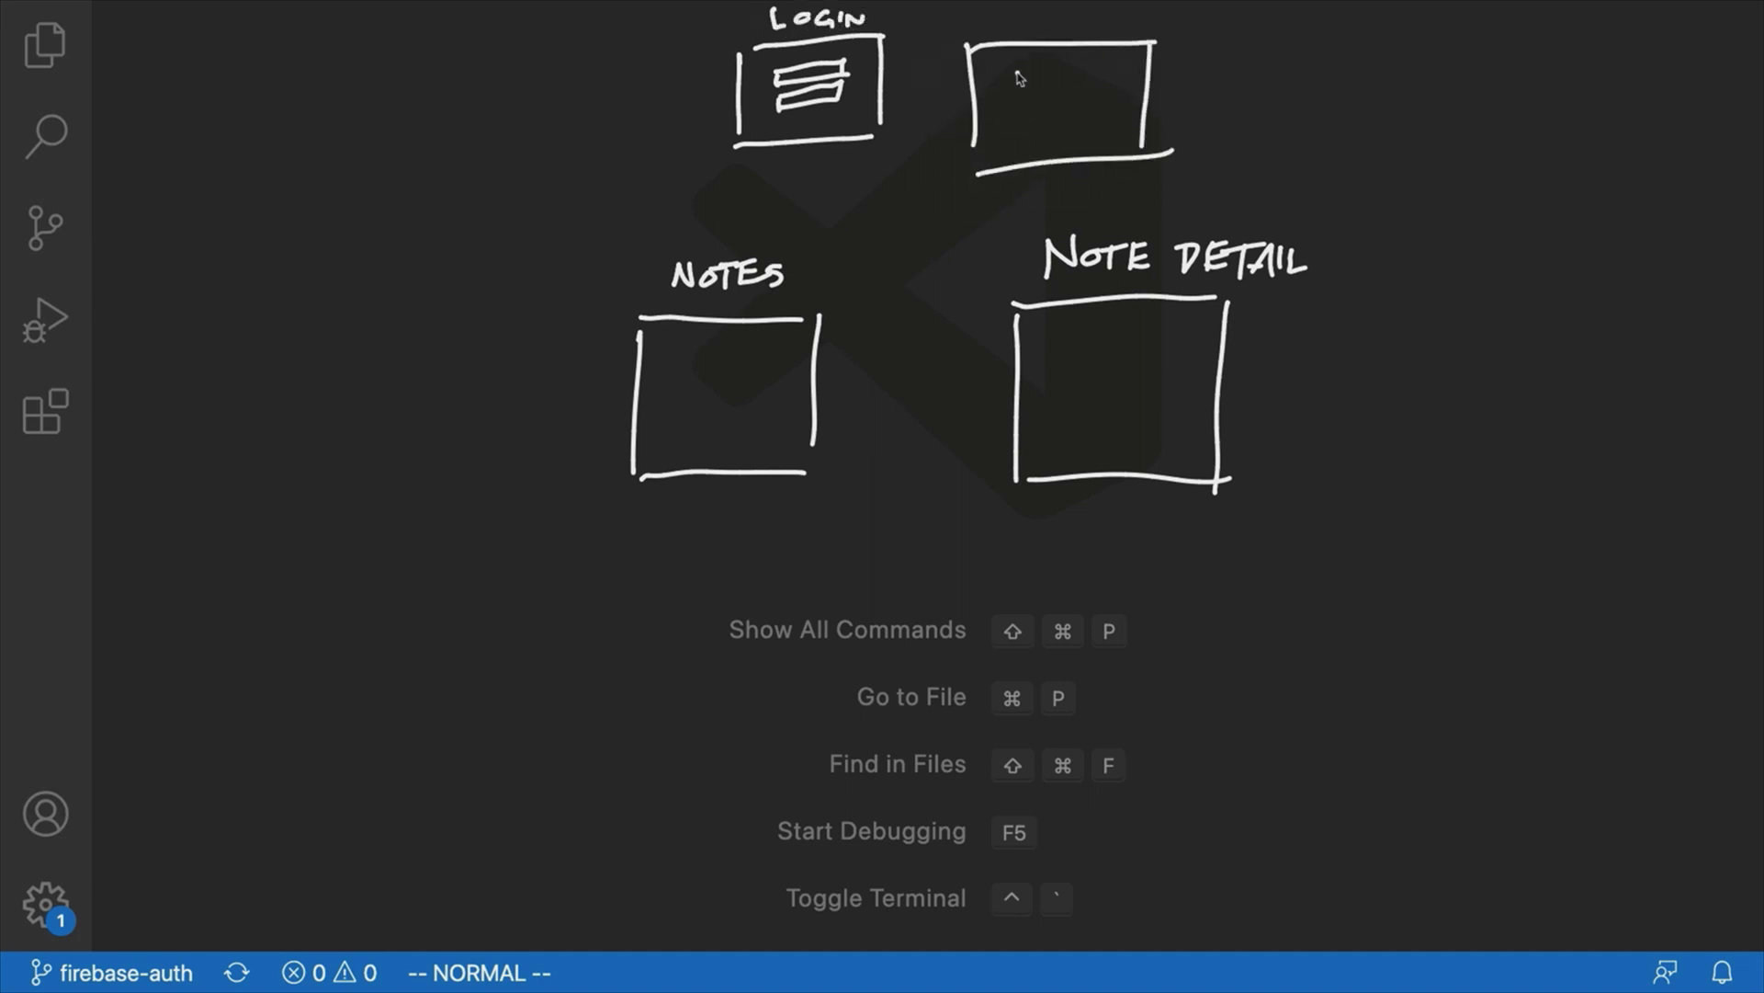
mouse_move(1020, 79)
left_mouse_down()
mouse_move(1095, 68)
mouse_move(1022, 89)
mouse_move(1028, 106)
mouse_move(1085, 101)
mouse_move(1022, 118)
mouse_move(1024, 138)
mouse_move(1097, 119)
mouse_move(1027, 145)
left_mouse_up()
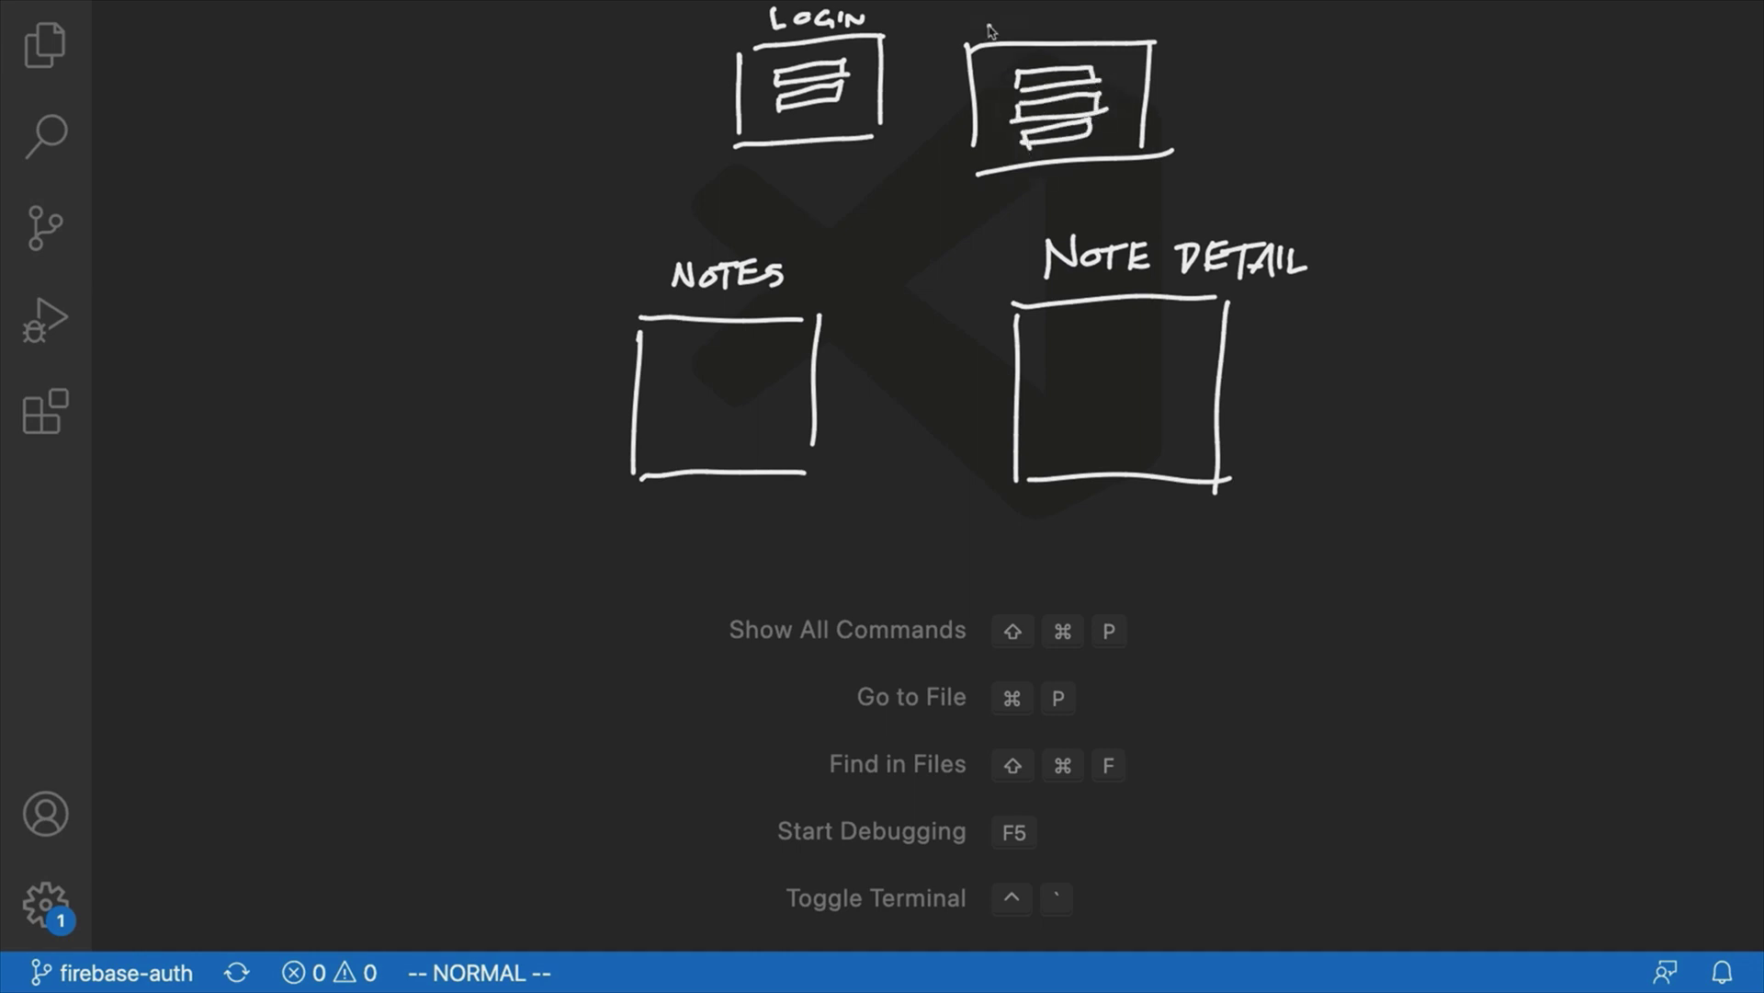
mouse_move(992, 22)
left_mouse_down()
mouse_move(1072, 36)
mouse_move(1108, 17)
mouse_move(1129, 37)
mouse_move(1225, 22)
left_mouse_up()
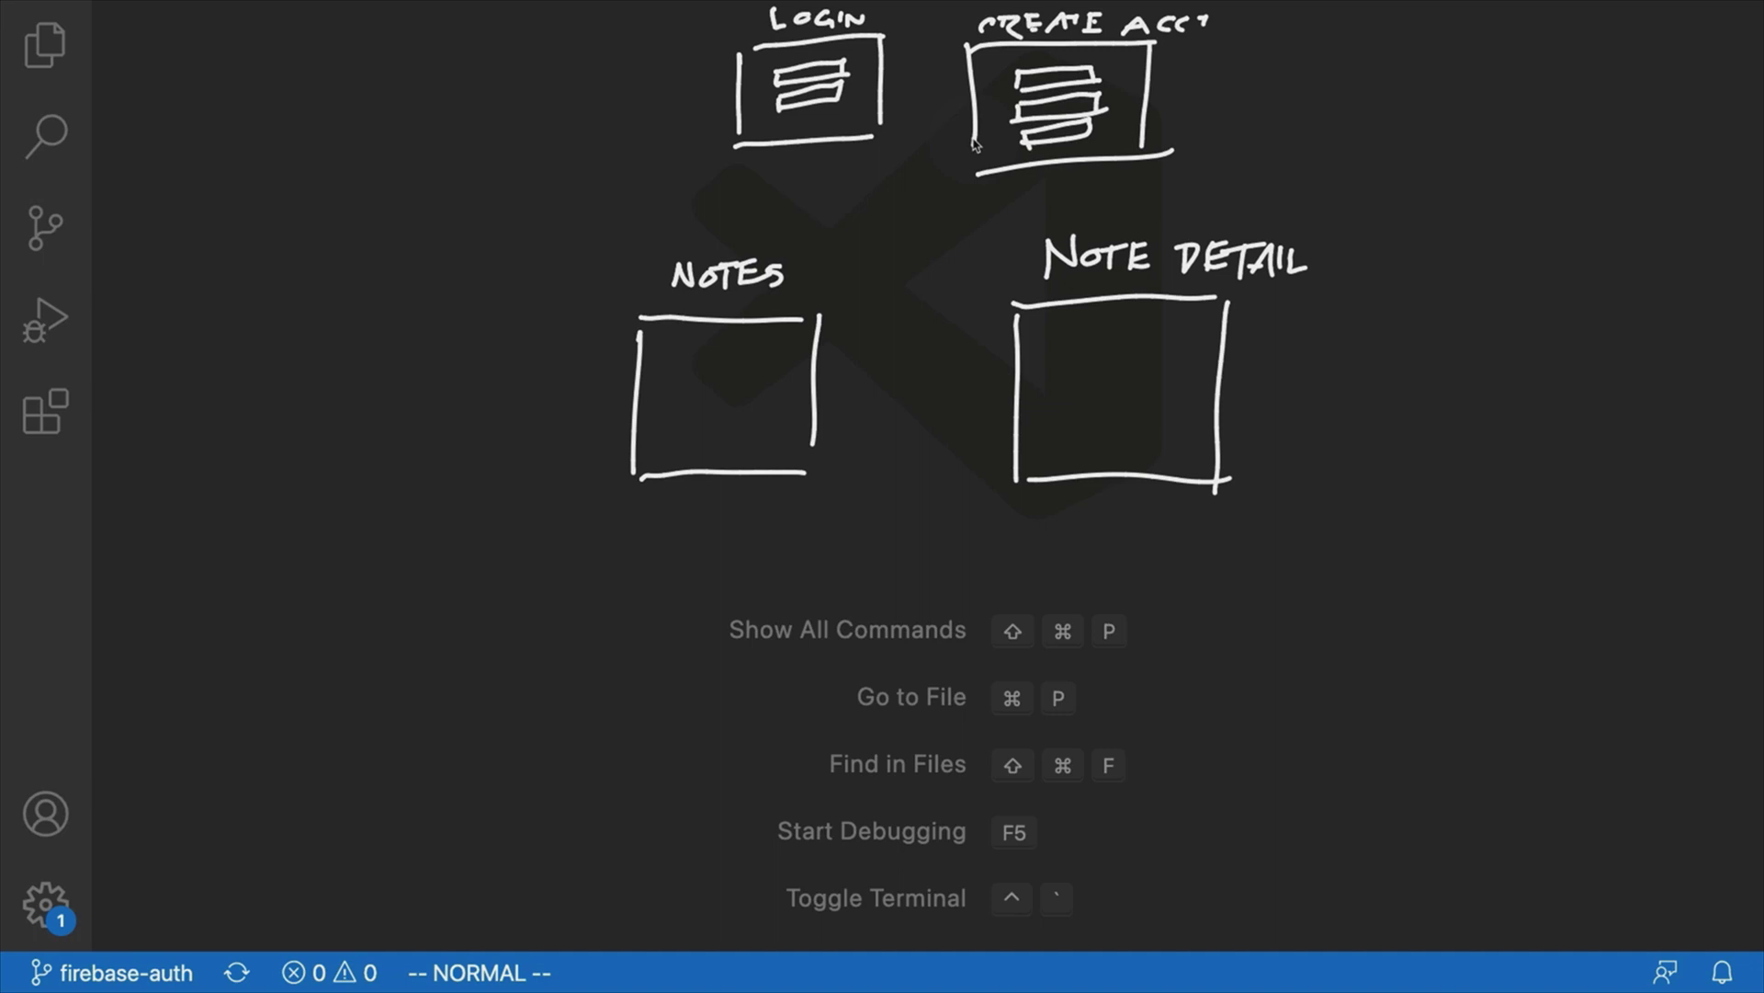
mouse_move(1340, 563)
left_mouse_down()
mouse_move(1342, 749)
mouse_move(1367, 567)
mouse_move(1558, 564)
mouse_move(1563, 763)
left_mouse_up()
Complete the lower-right box and write the MY NOTE title inside NOTE DETAIL.
left_click_drag(1346, 761, 1563, 764)
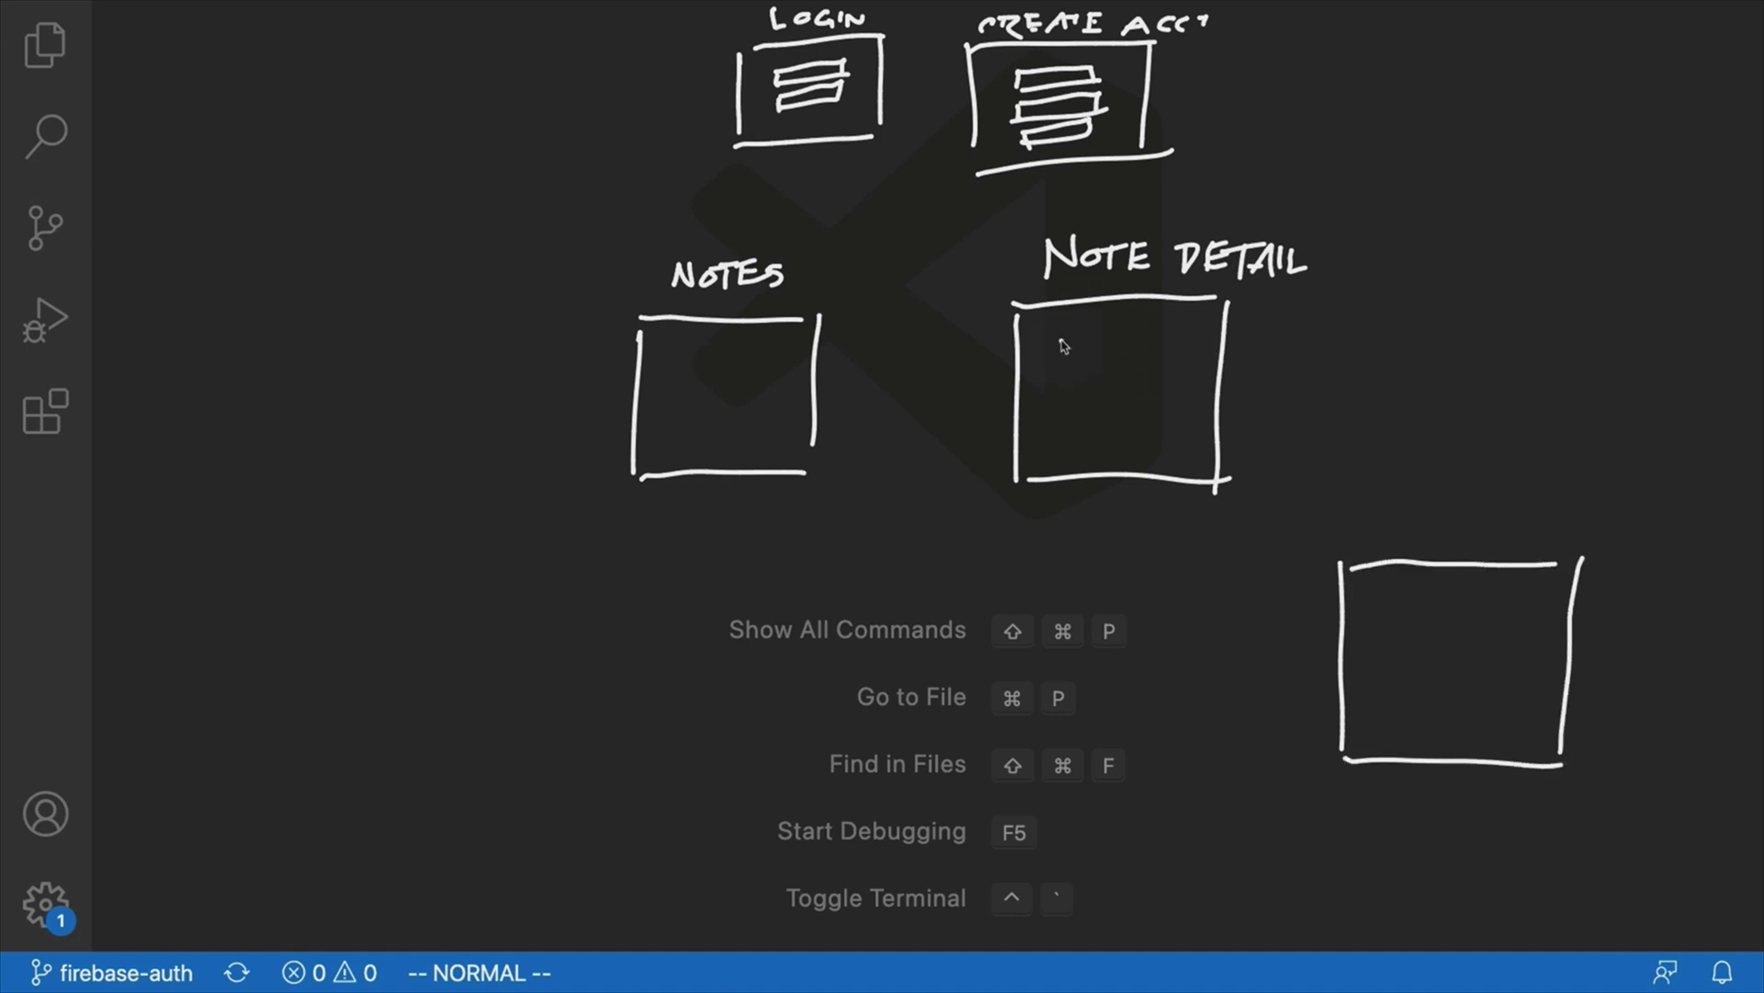
mouse_move(1053, 350)
left_mouse_down()
mouse_move(1055, 329)
mouse_move(1091, 350)
left_mouse_up()
left_click_drag(1086, 320, 1098, 349)
mouse_move(1136, 351)
left_mouse_down()
mouse_move(1151, 319)
mouse_move(1159, 342)
left_mouse_up()
mouse_move(1171, 323)
left_mouse_down()
mouse_move(1118, 360)
mouse_move(1145, 345)
left_mouse_up()
mouse_move(1166, 329)
left_mouse_down()
mouse_move(1178, 342)
mouse_move(1198, 317)
left_mouse_up()
mouse_move(1182, 318)
left_mouse_down()
mouse_move(1178, 349)
mouse_move(1209, 331)
left_mouse_up()
left_click_drag(1195, 346, 1218, 343)
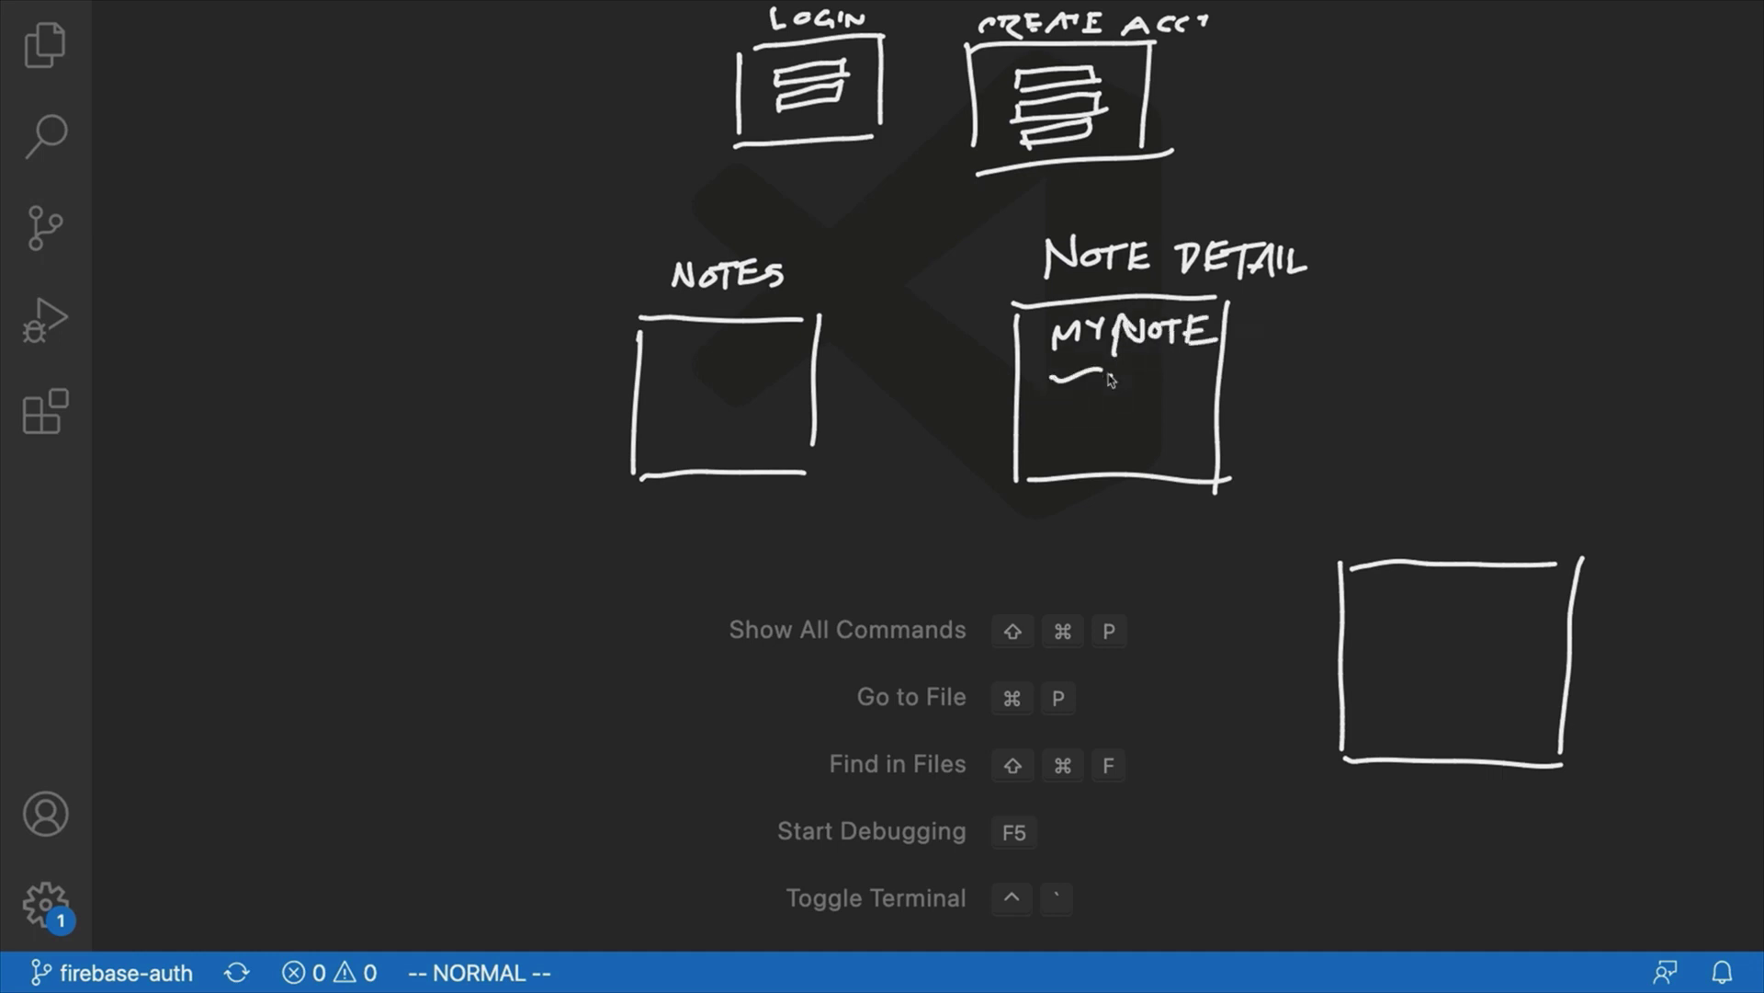
Sketch note text lines and buttons, with a curved arrow to the lower-right box.
left_click_drag(1108, 374, 1172, 375)
left_click_drag(1053, 391, 1184, 393)
left_click_drag(1055, 409, 1119, 405)
left_click_drag(1136, 426, 1137, 445)
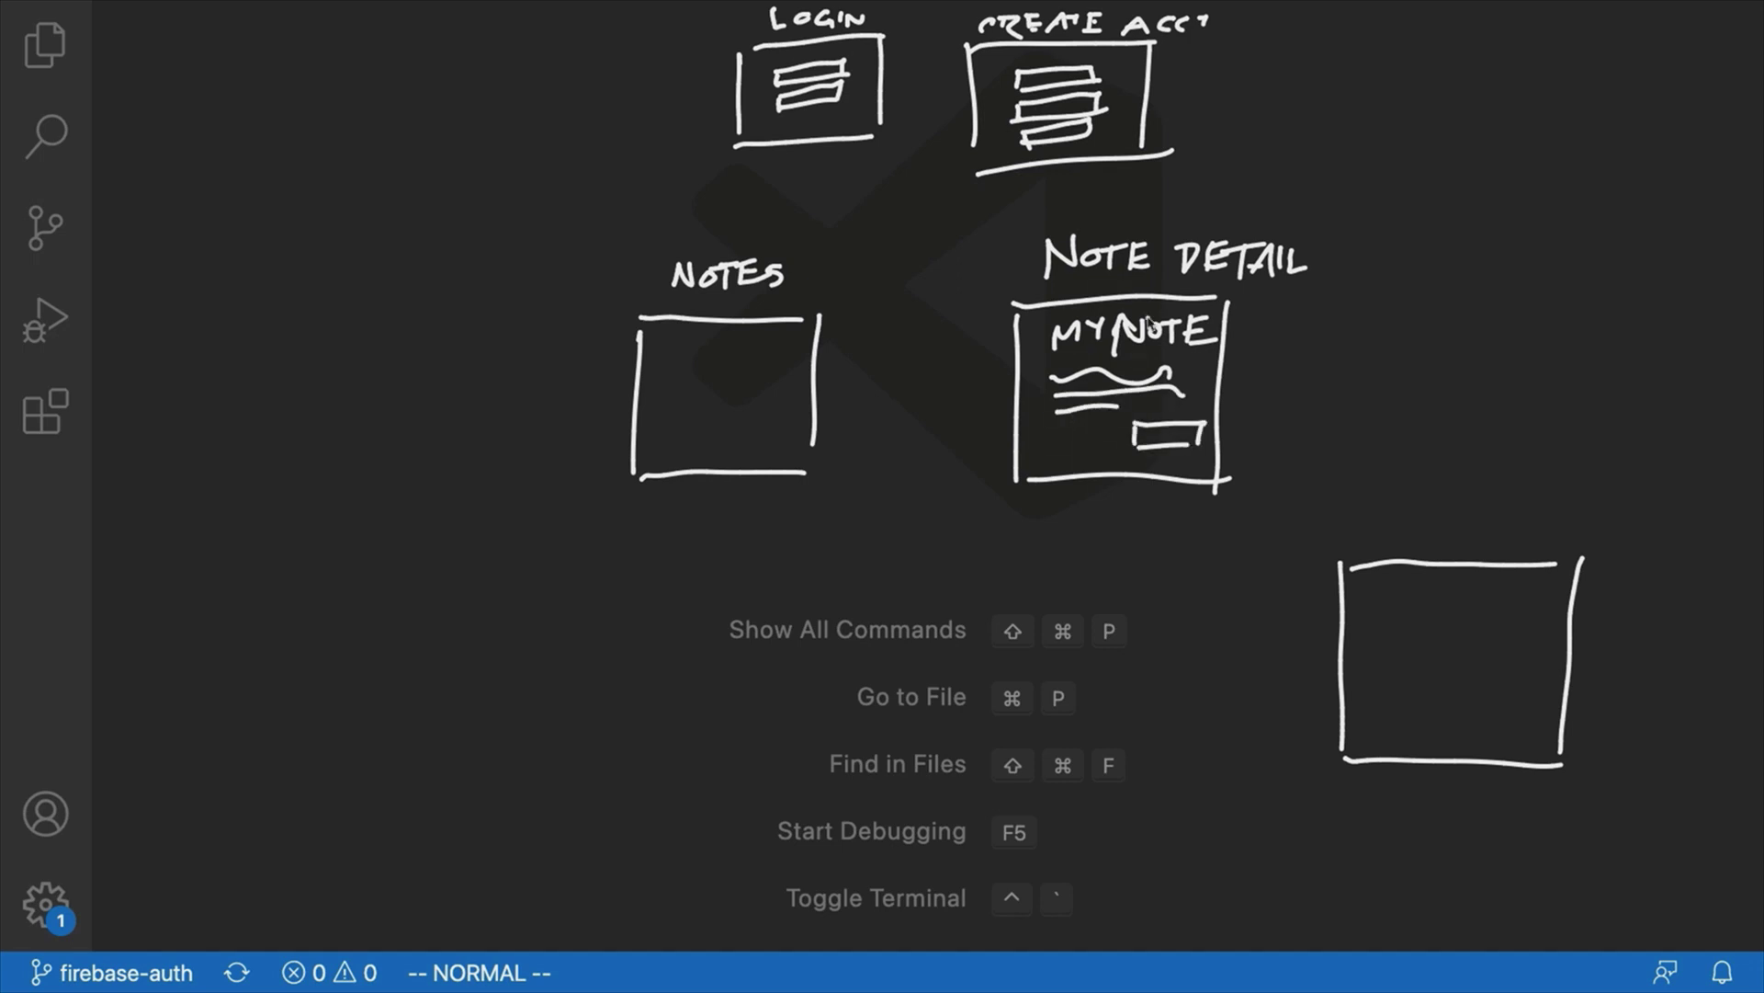
left_click_drag(1062, 342, 1049, 446)
left_click_drag(1053, 425, 1119, 437)
mouse_move(1083, 452)
left_mouse_down()
mouse_move(1098, 533)
mouse_move(1273, 623)
mouse_move(1334, 609)
mouse_move(1327, 634)
left_mouse_up()
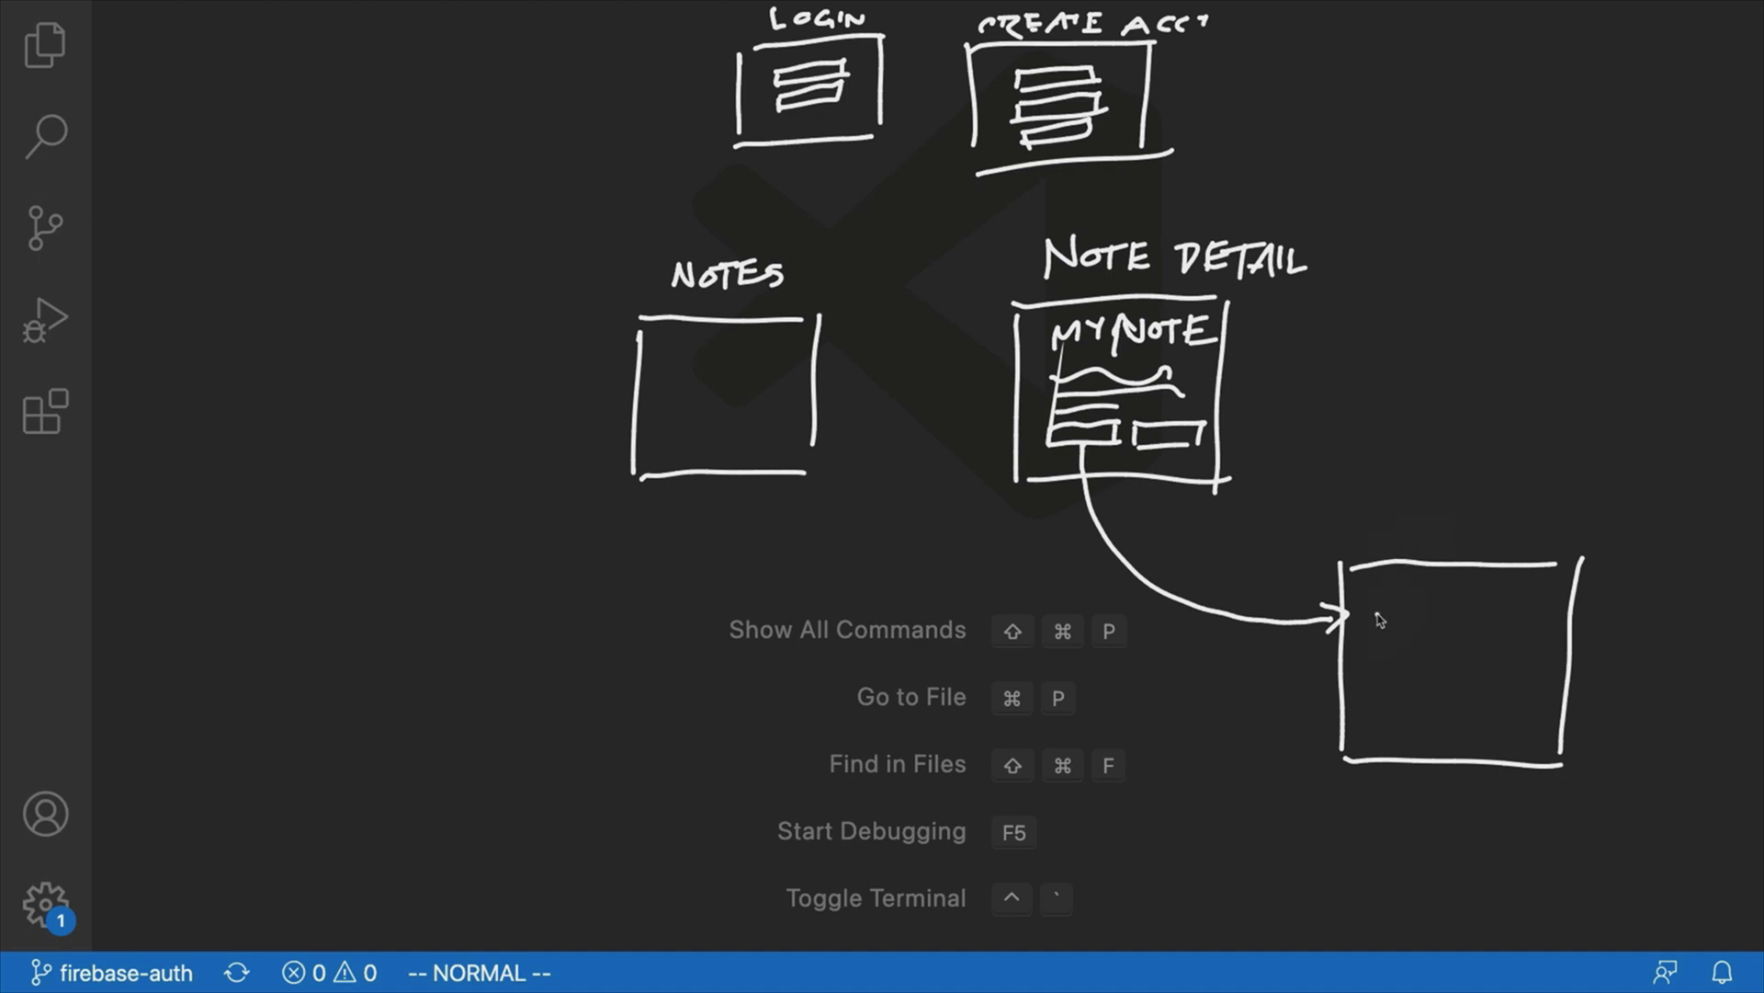
Write a recipient e-mail address, underline and extra lines inside the box, labelled SHARE SETTINGS.
mouse_move(1369, 684)
left_mouse_down()
mouse_move(1494, 678)
mouse_move(1493, 706)
mouse_move(1369, 704)
mouse_move(1509, 701)
mouse_move(1509, 676)
mouse_move(1543, 673)
mouse_move(1512, 706)
left_mouse_up()
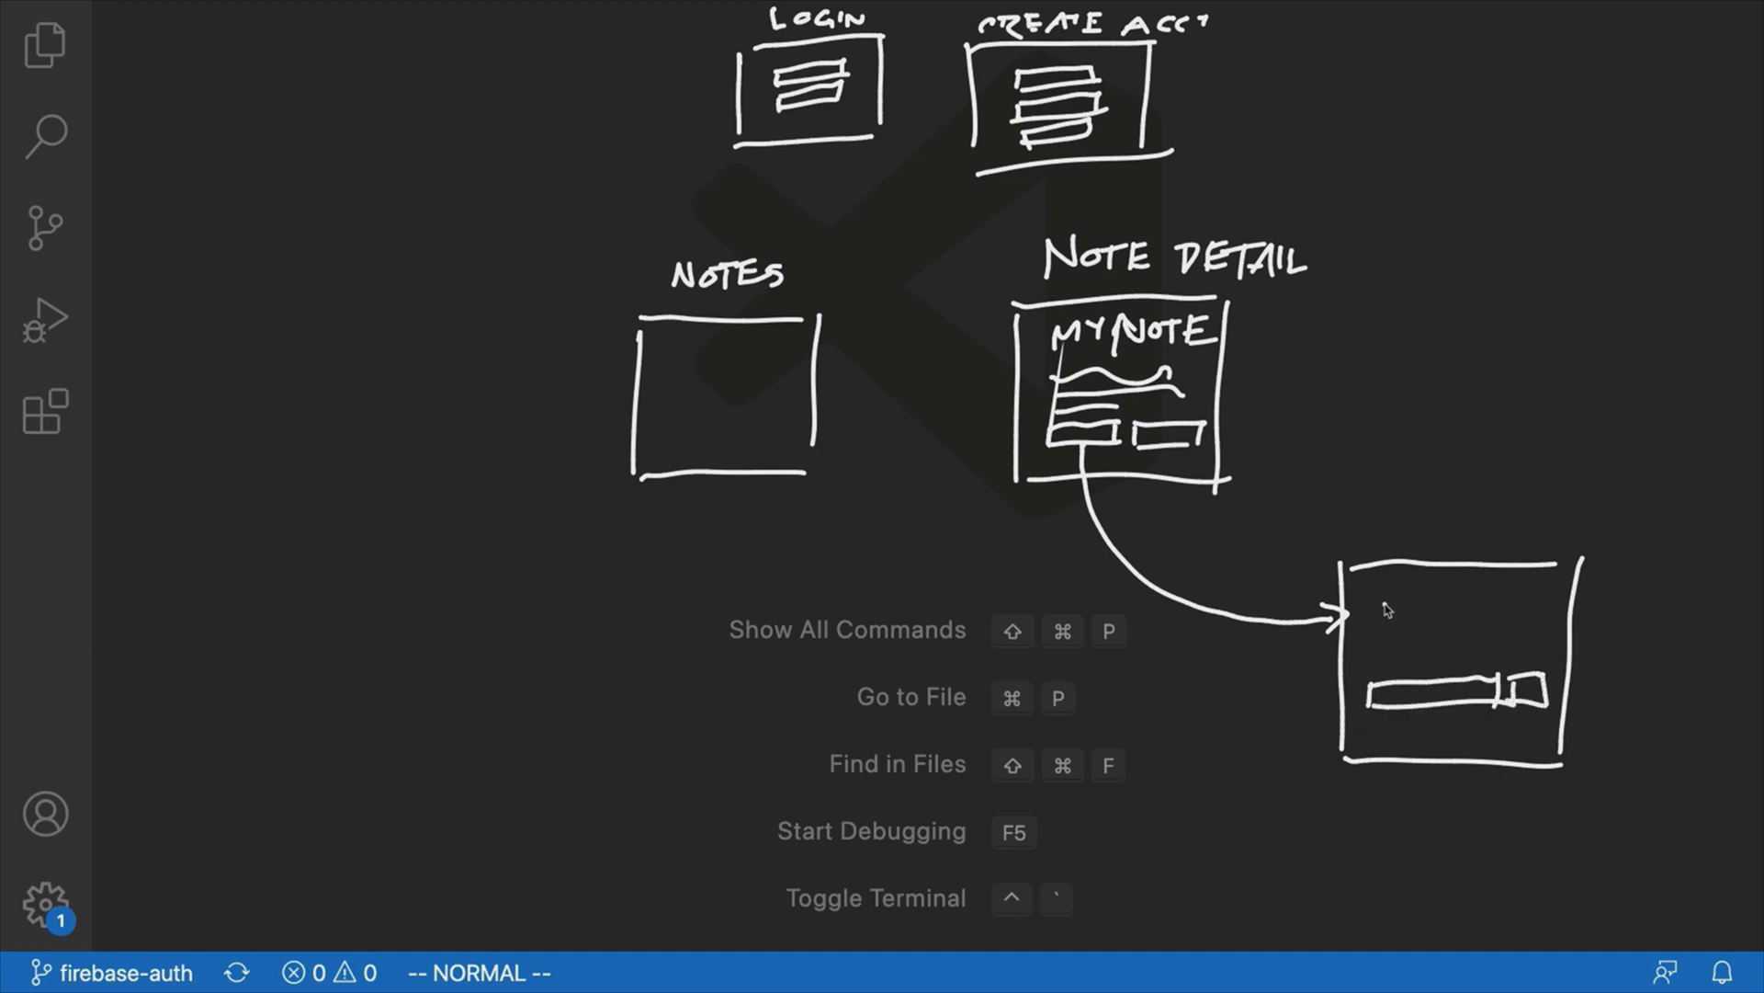
mouse_move(1387, 610)
left_mouse_down()
mouse_move(1478, 611)
mouse_move(1501, 635)
mouse_move(1574, 612)
left_mouse_up()
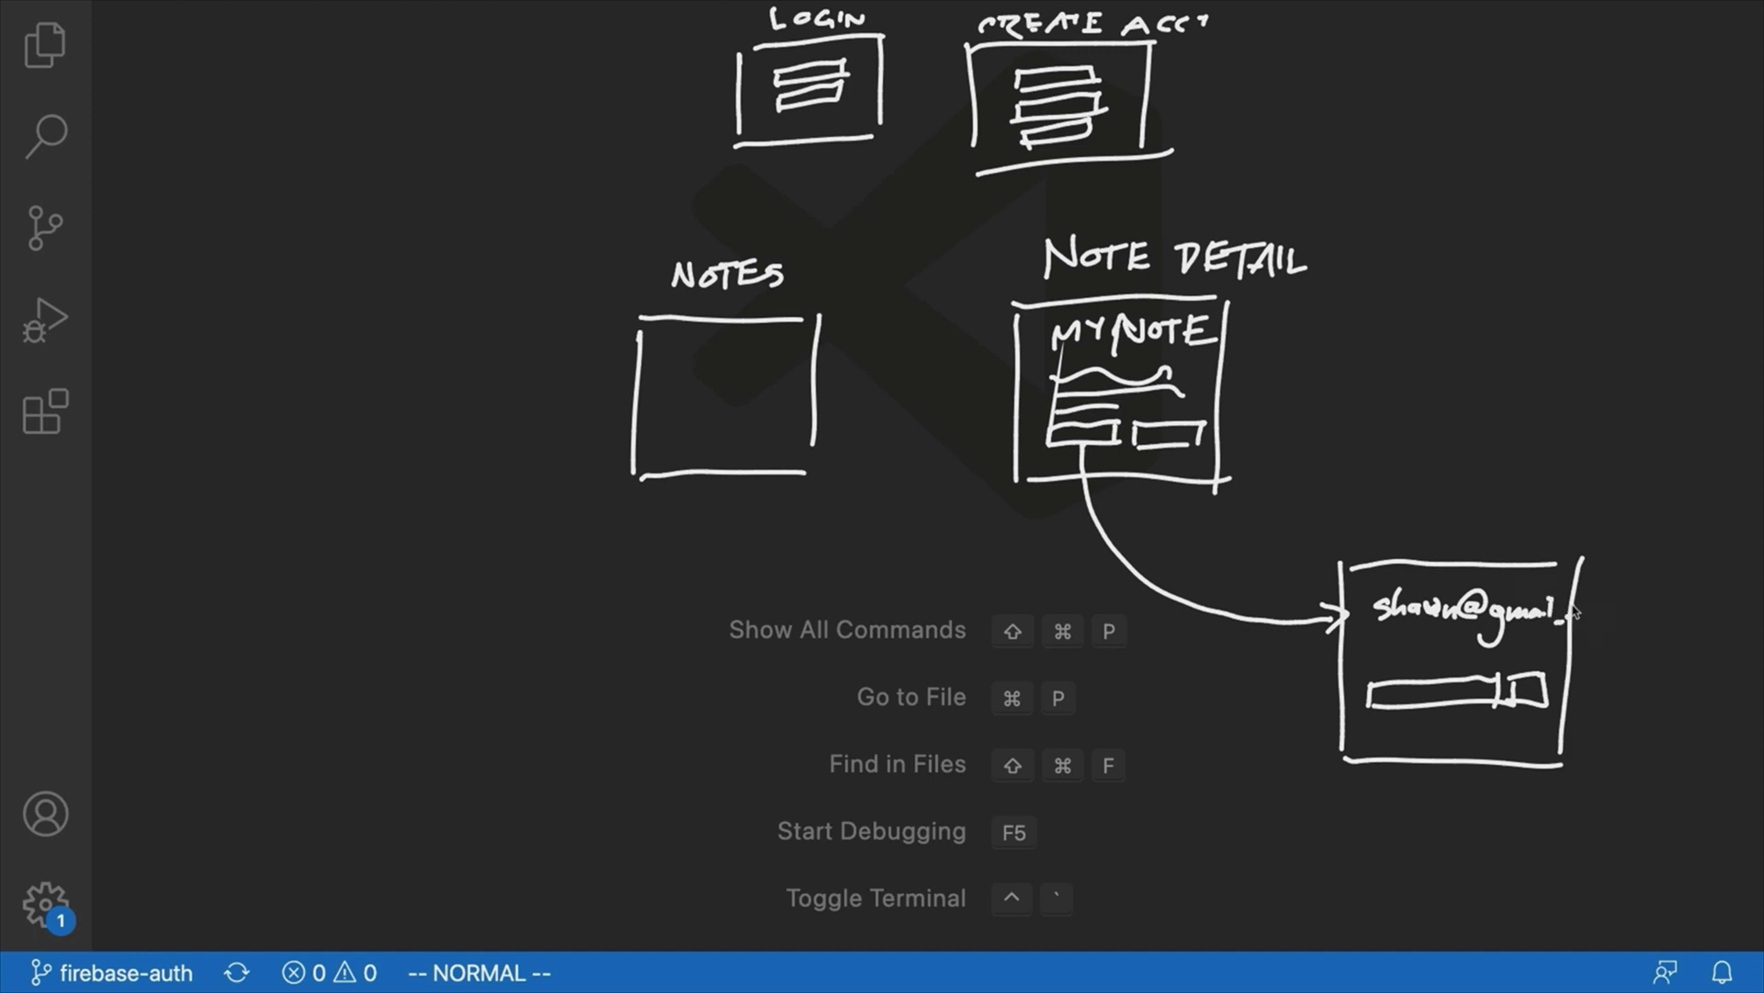
left_click_drag(1376, 627, 1567, 623)
left_click_drag(1381, 641, 1577, 650)
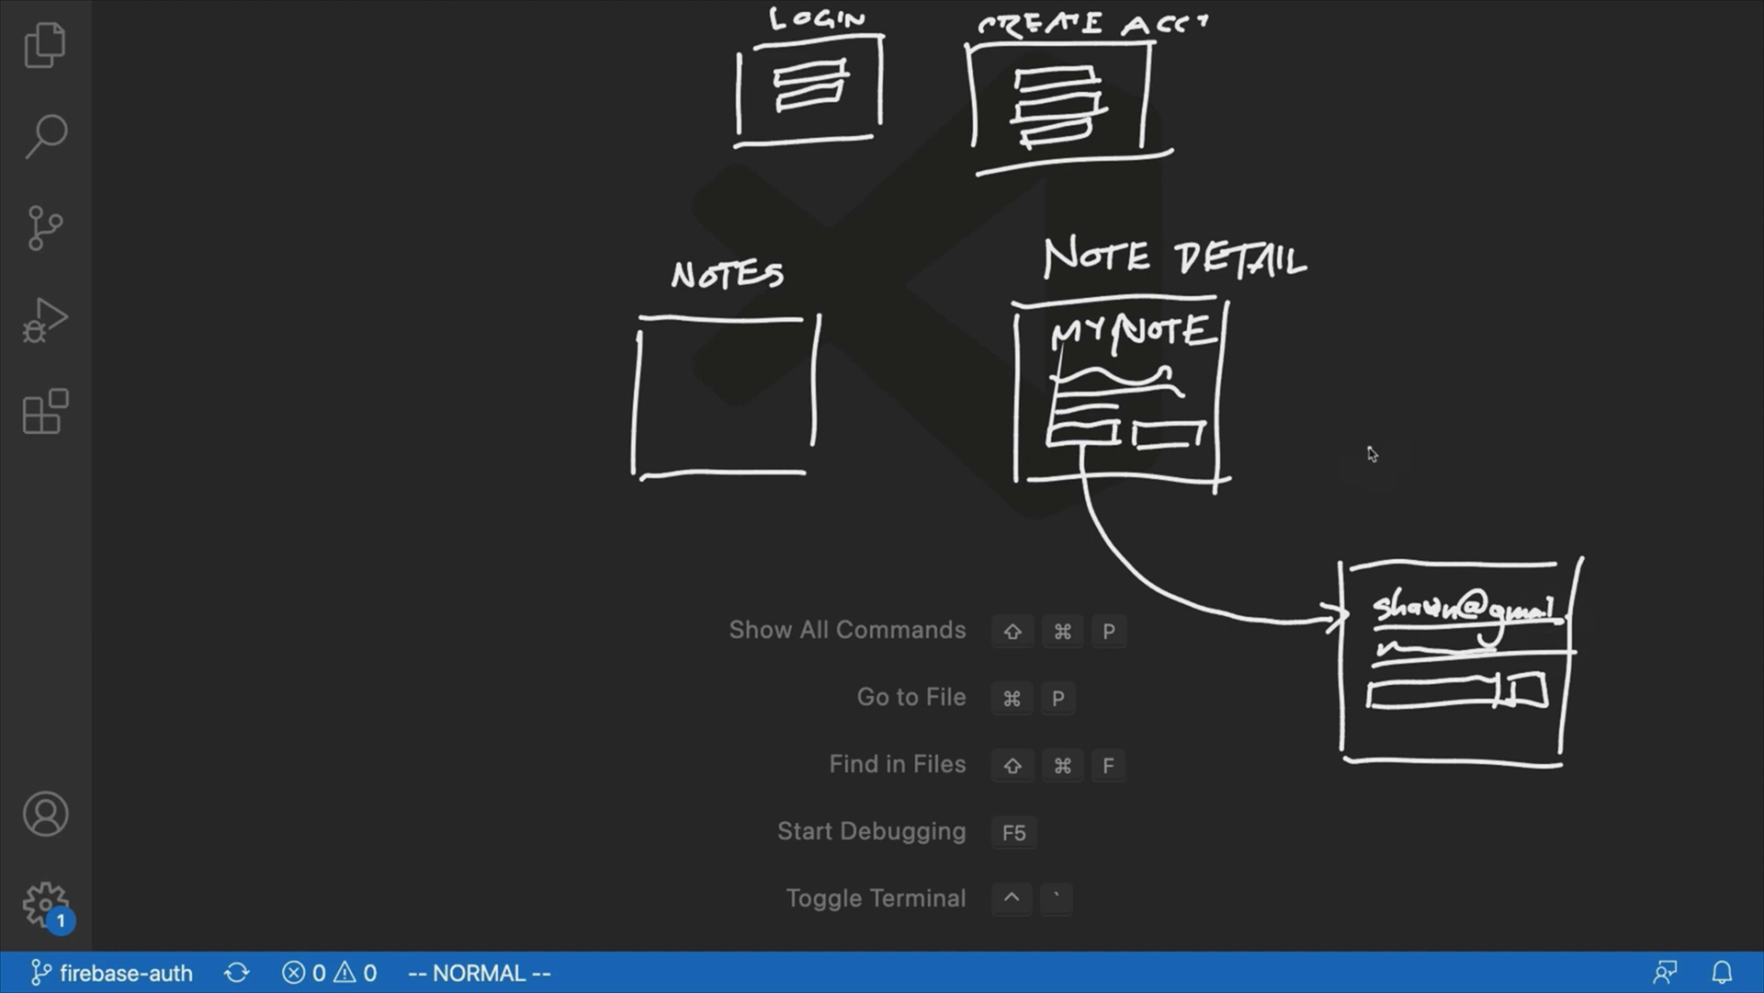
mouse_move(1388, 514)
left_mouse_down()
mouse_move(1424, 513)
mouse_move(1426, 534)
mouse_move(1467, 518)
mouse_move(1575, 523)
mouse_move(1557, 540)
mouse_move(1594, 523)
mouse_move(1602, 545)
mouse_move(1615, 520)
mouse_move(1623, 540)
mouse_move(1703, 550)
left_mouse_up()
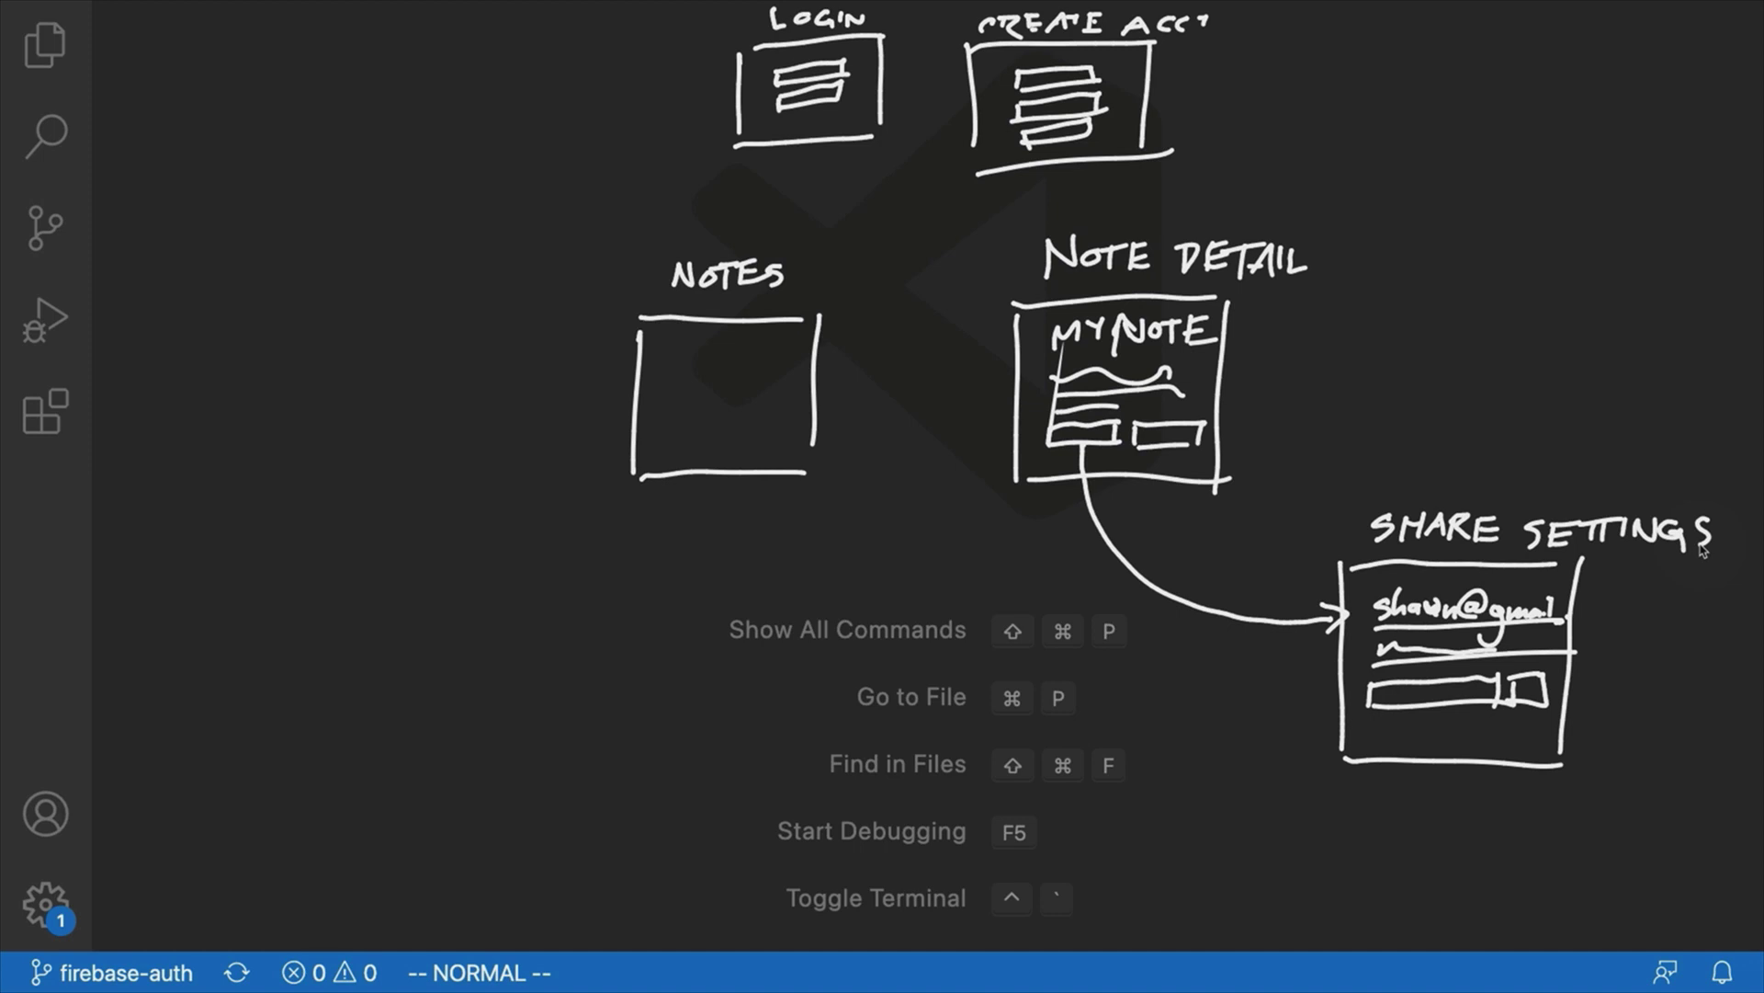
Draw a lower-left box containing 404 labelled NOT FOUND, then link LOGIN and CREATE ACCT.
mouse_move(355, 628)
left_mouse_down()
mouse_move(352, 818)
mouse_move(552, 621)
mouse_move(540, 837)
left_mouse_up()
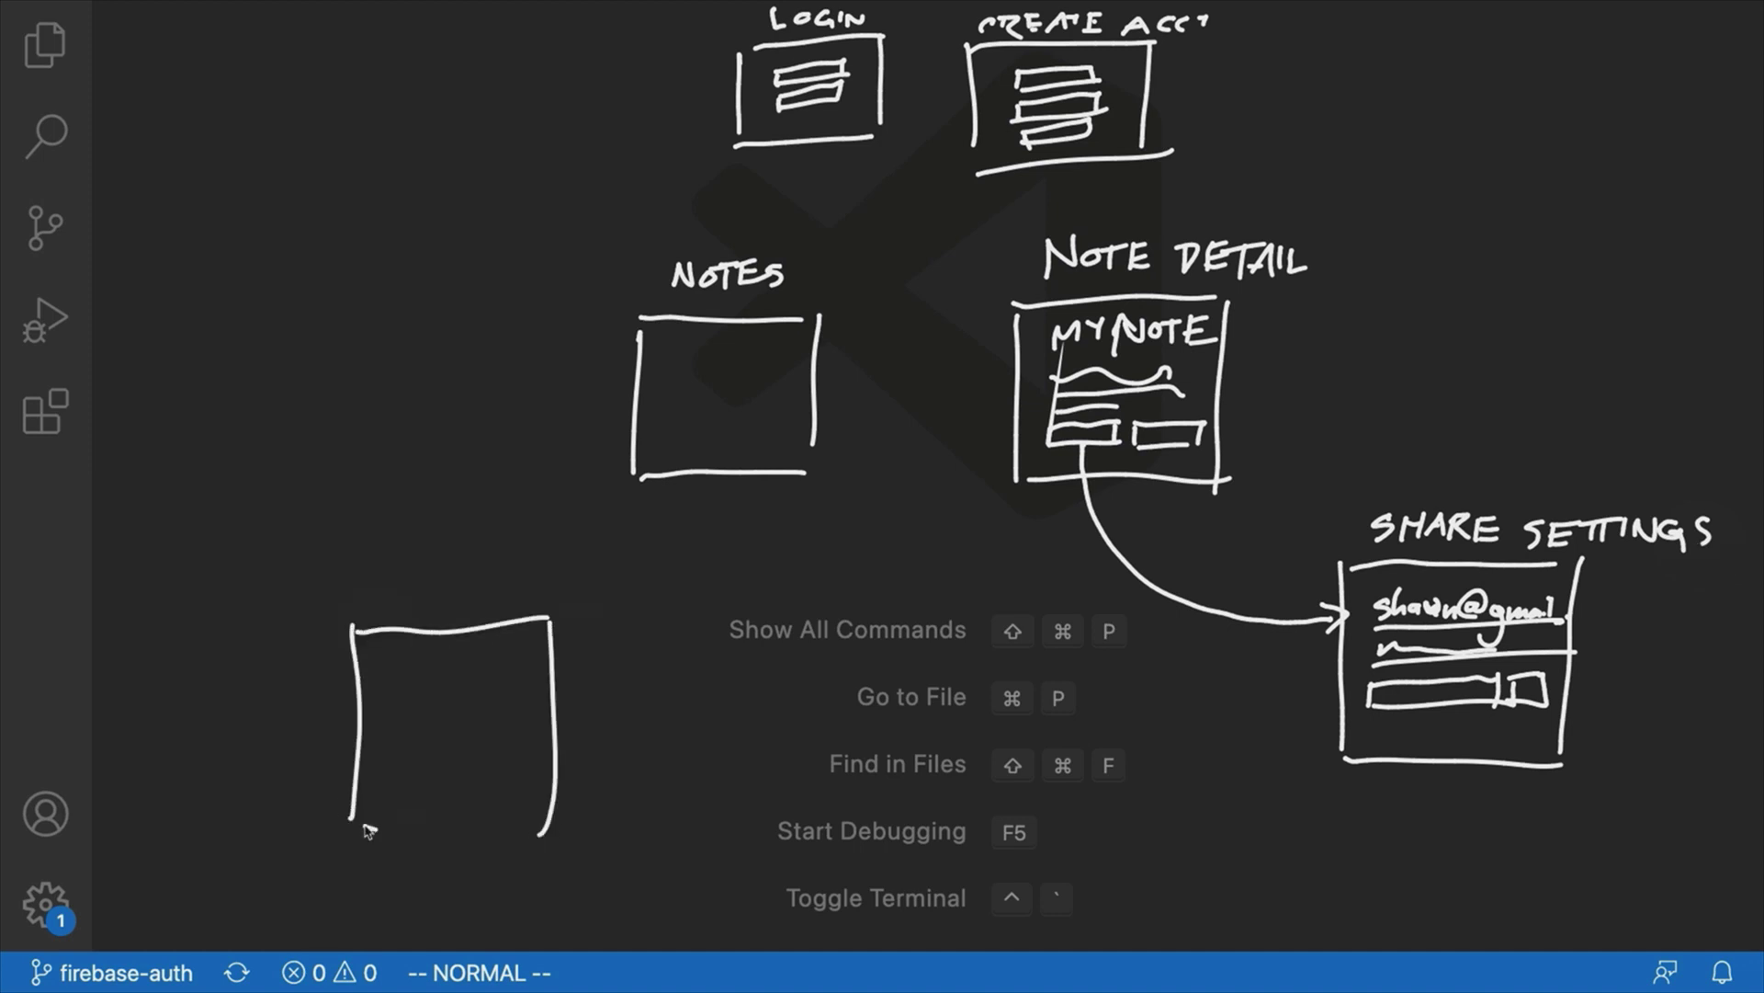
left_click_drag(366, 827, 579, 812)
left_click_drag(397, 682, 415, 713)
mouse_move(449, 689)
left_mouse_down()
mouse_move(441, 703)
mouse_move(456, 697)
left_mouse_up()
mouse_move(464, 685)
left_mouse_down()
mouse_move(485, 685)
mouse_move(491, 726)
left_mouse_up()
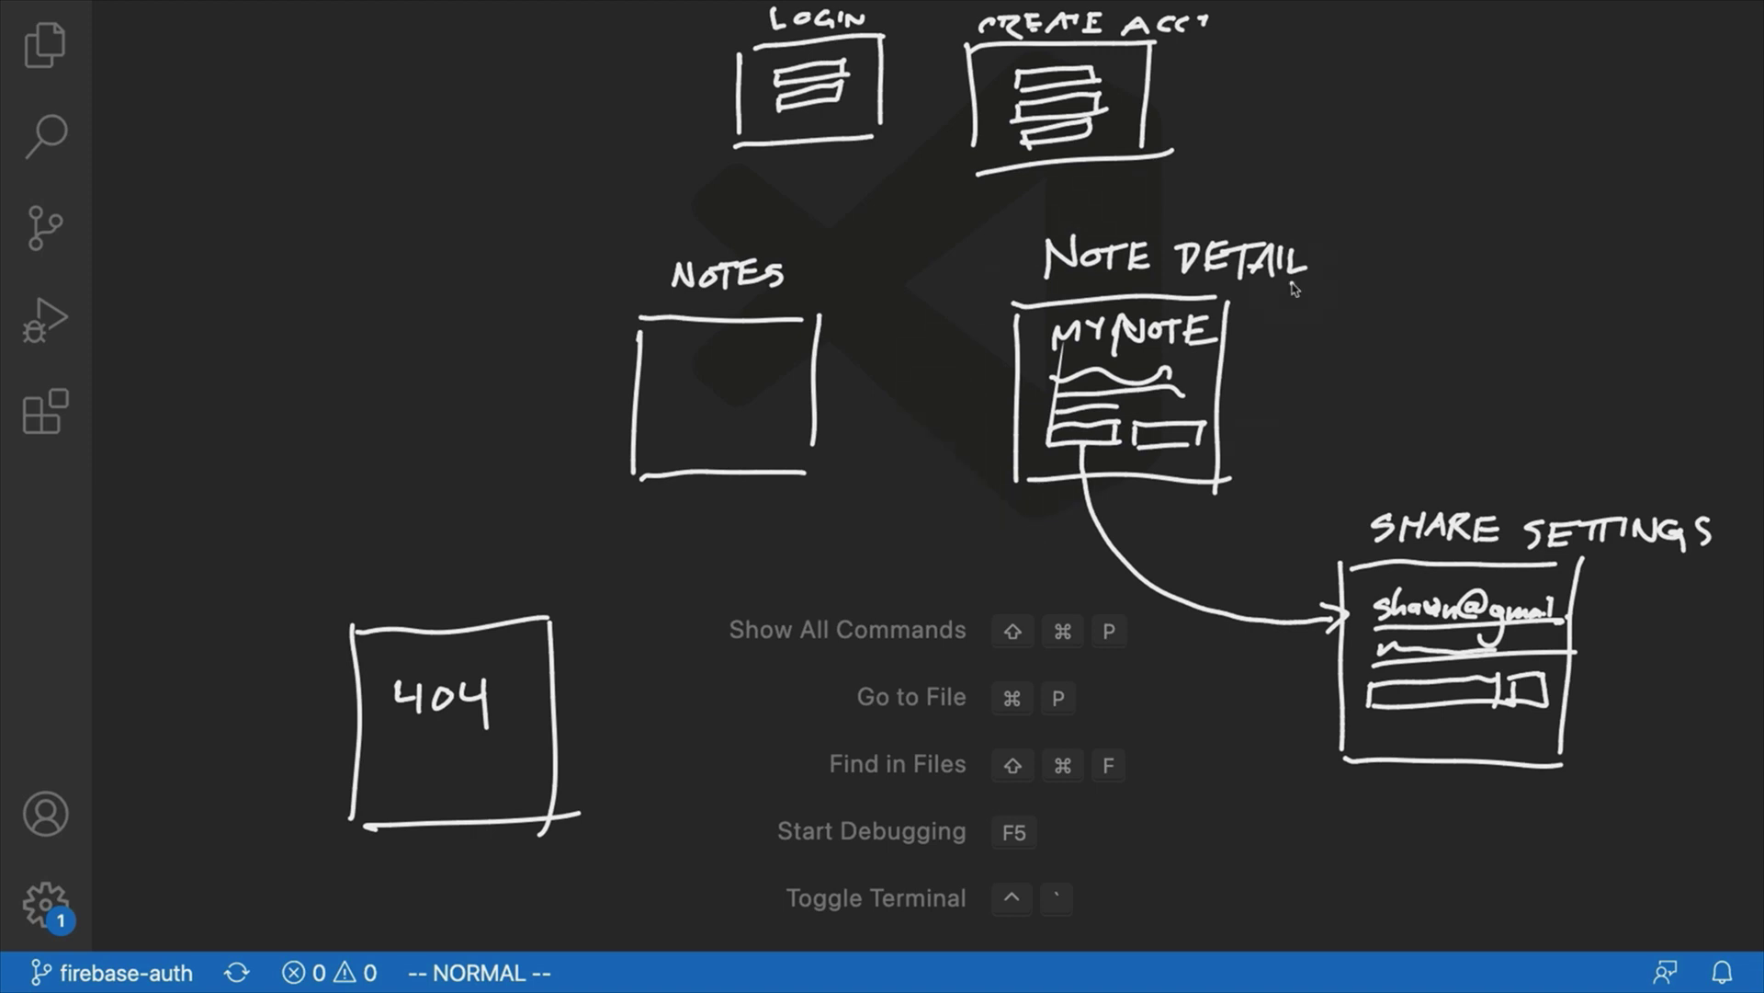
left_click_drag(363, 617, 391, 583)
left_click_drag(409, 586, 408, 585)
mouse_move(416, 585)
left_mouse_down()
mouse_move(418, 605)
mouse_move(428, 581)
mouse_move(536, 576)
left_mouse_up()
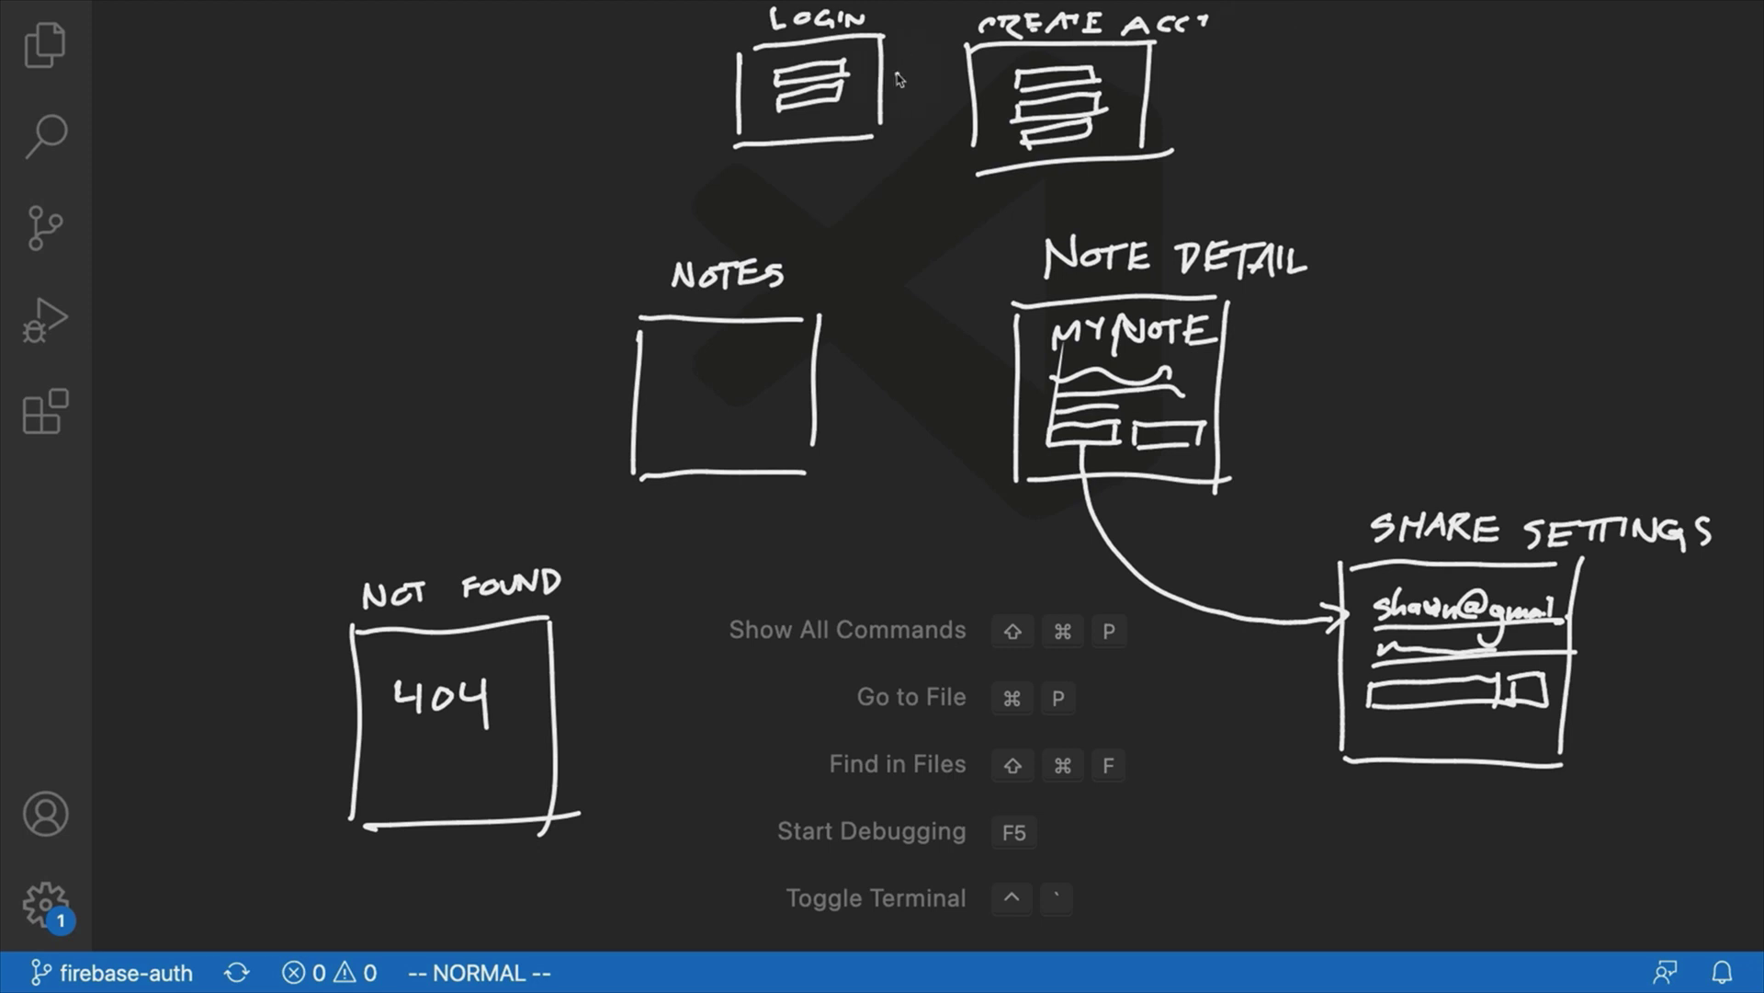
mouse_move(884, 77)
left_mouse_down()
mouse_move(965, 74)
mouse_move(954, 100)
mouse_move(906, 114)
left_mouse_up()
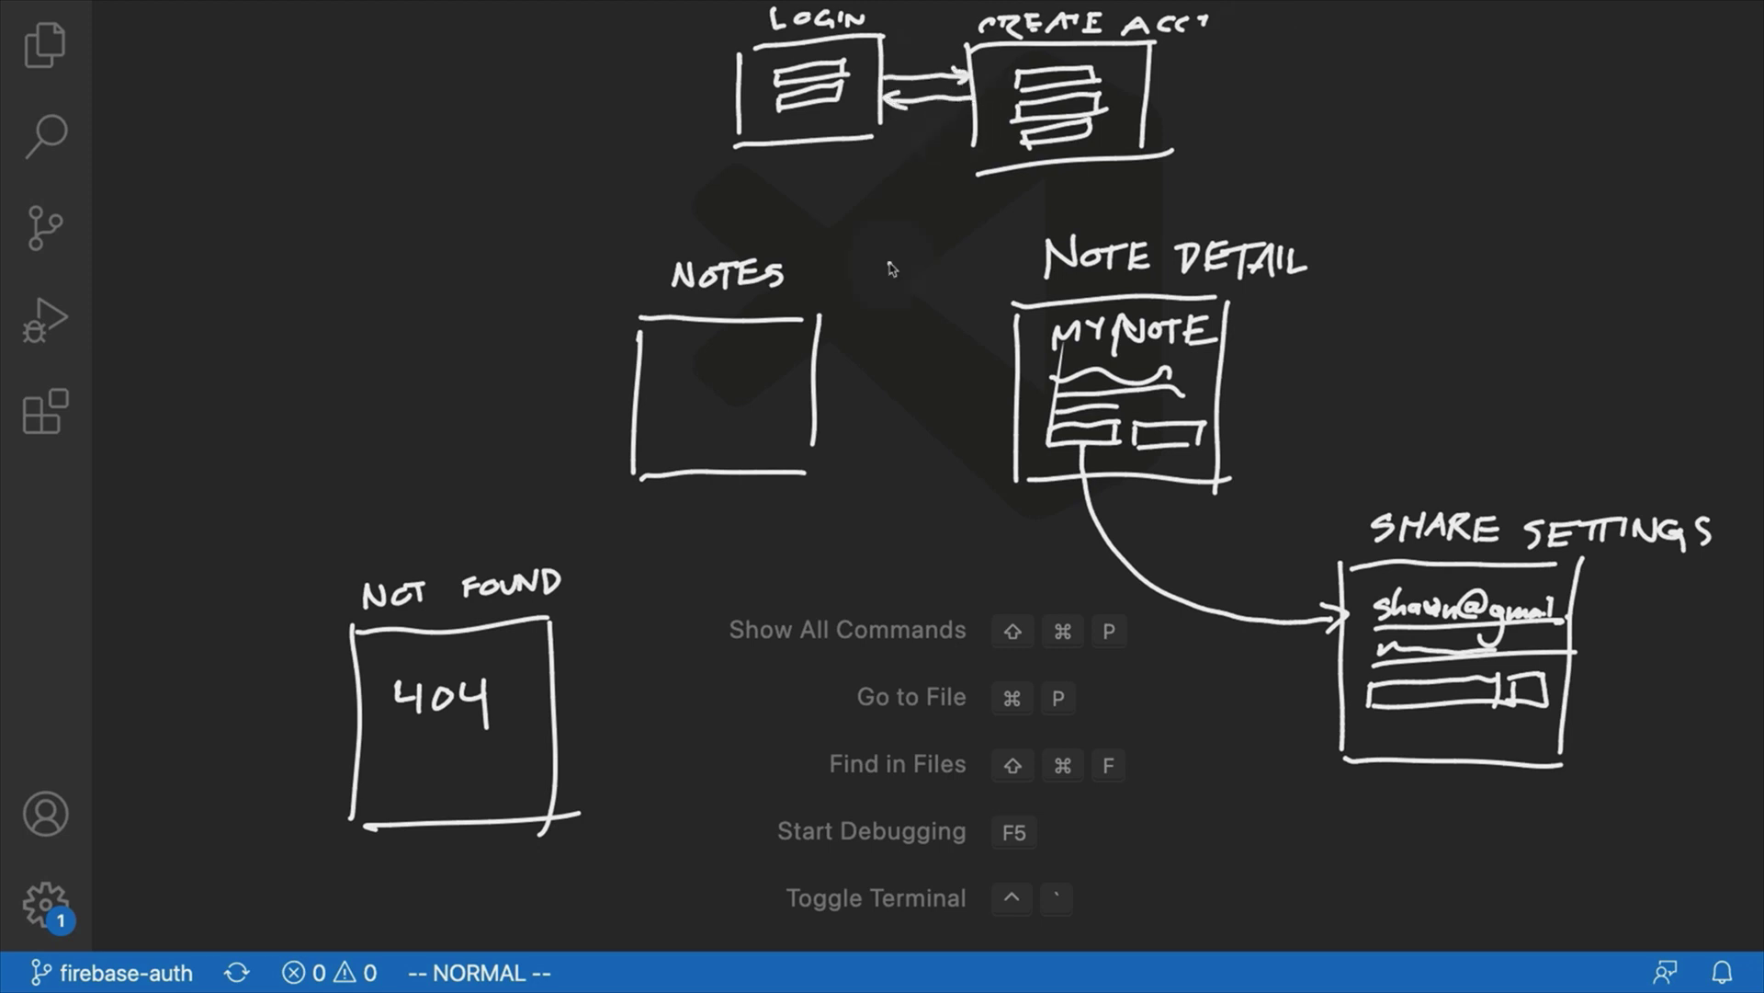
Draw arrows LOGIN→NOTES and NOTES→NOTE DETAIL, with a title and three note lines inside NOTES.
mouse_move(864, 144)
left_mouse_down()
mouse_move(858, 214)
mouse_move(808, 321)
mouse_move(803, 290)
mouse_move(813, 319)
mouse_move(858, 297)
left_mouse_up()
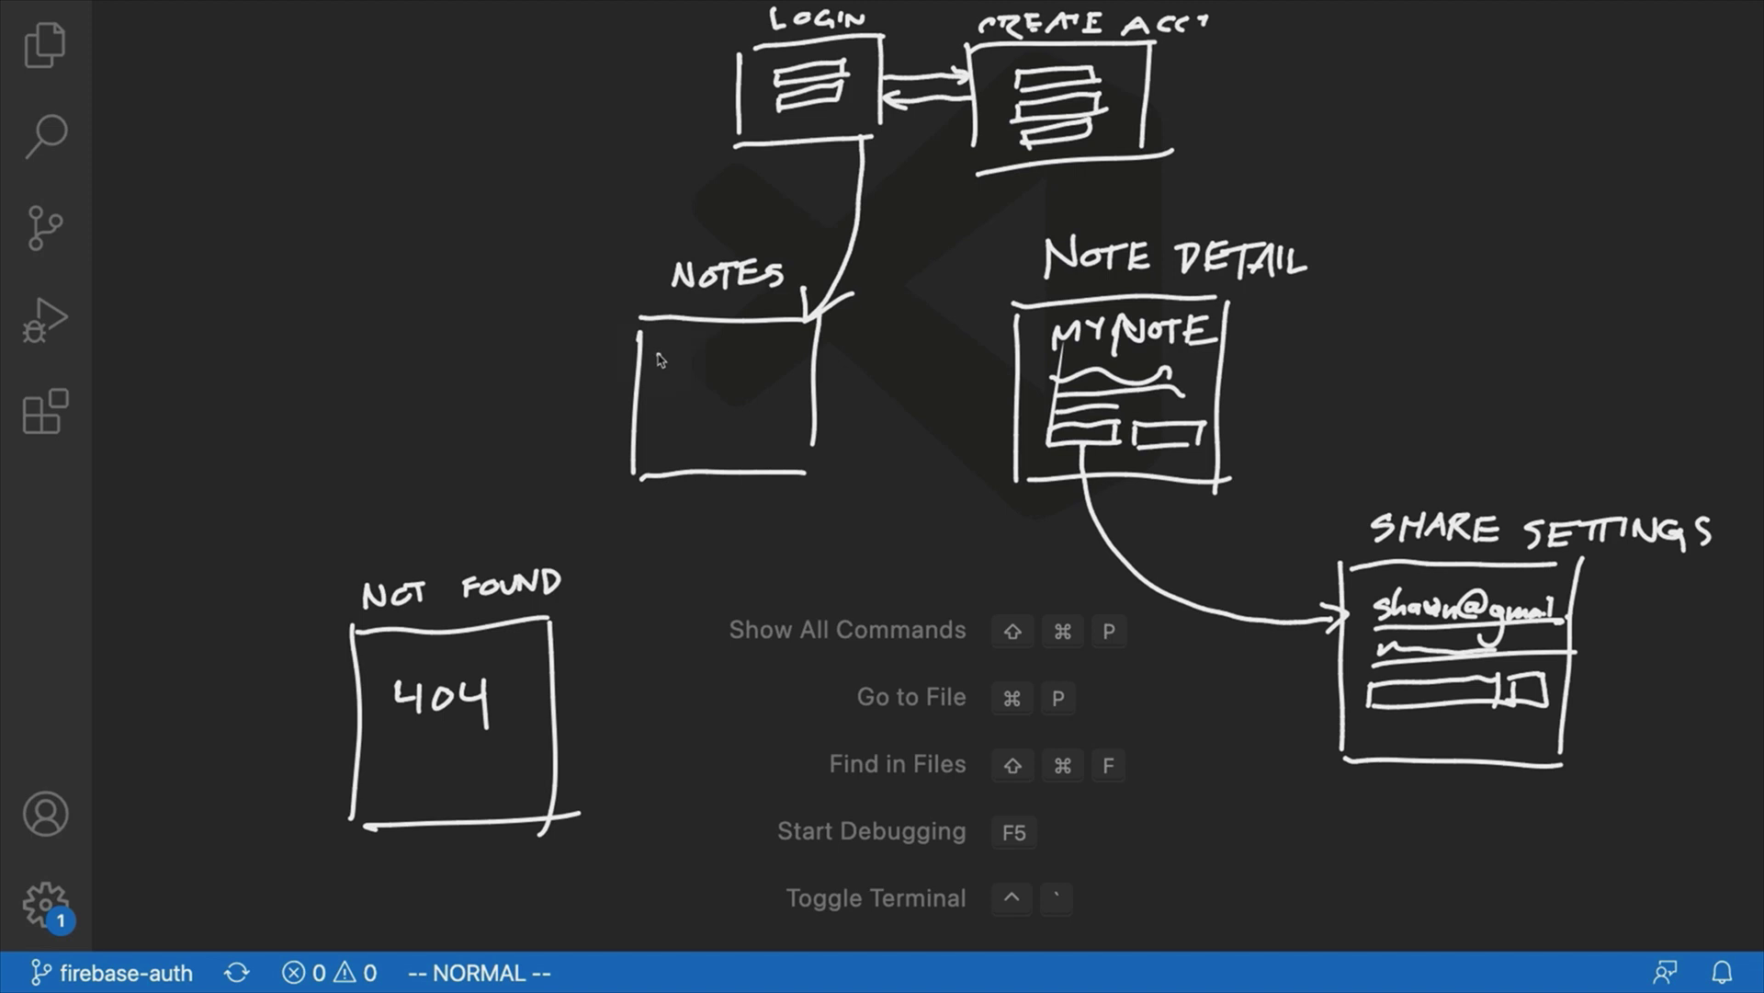
left_click_drag(663, 357, 794, 377)
mouse_move(656, 393)
left_mouse_down()
mouse_move(791, 397)
mouse_move(753, 425)
left_mouse_up()
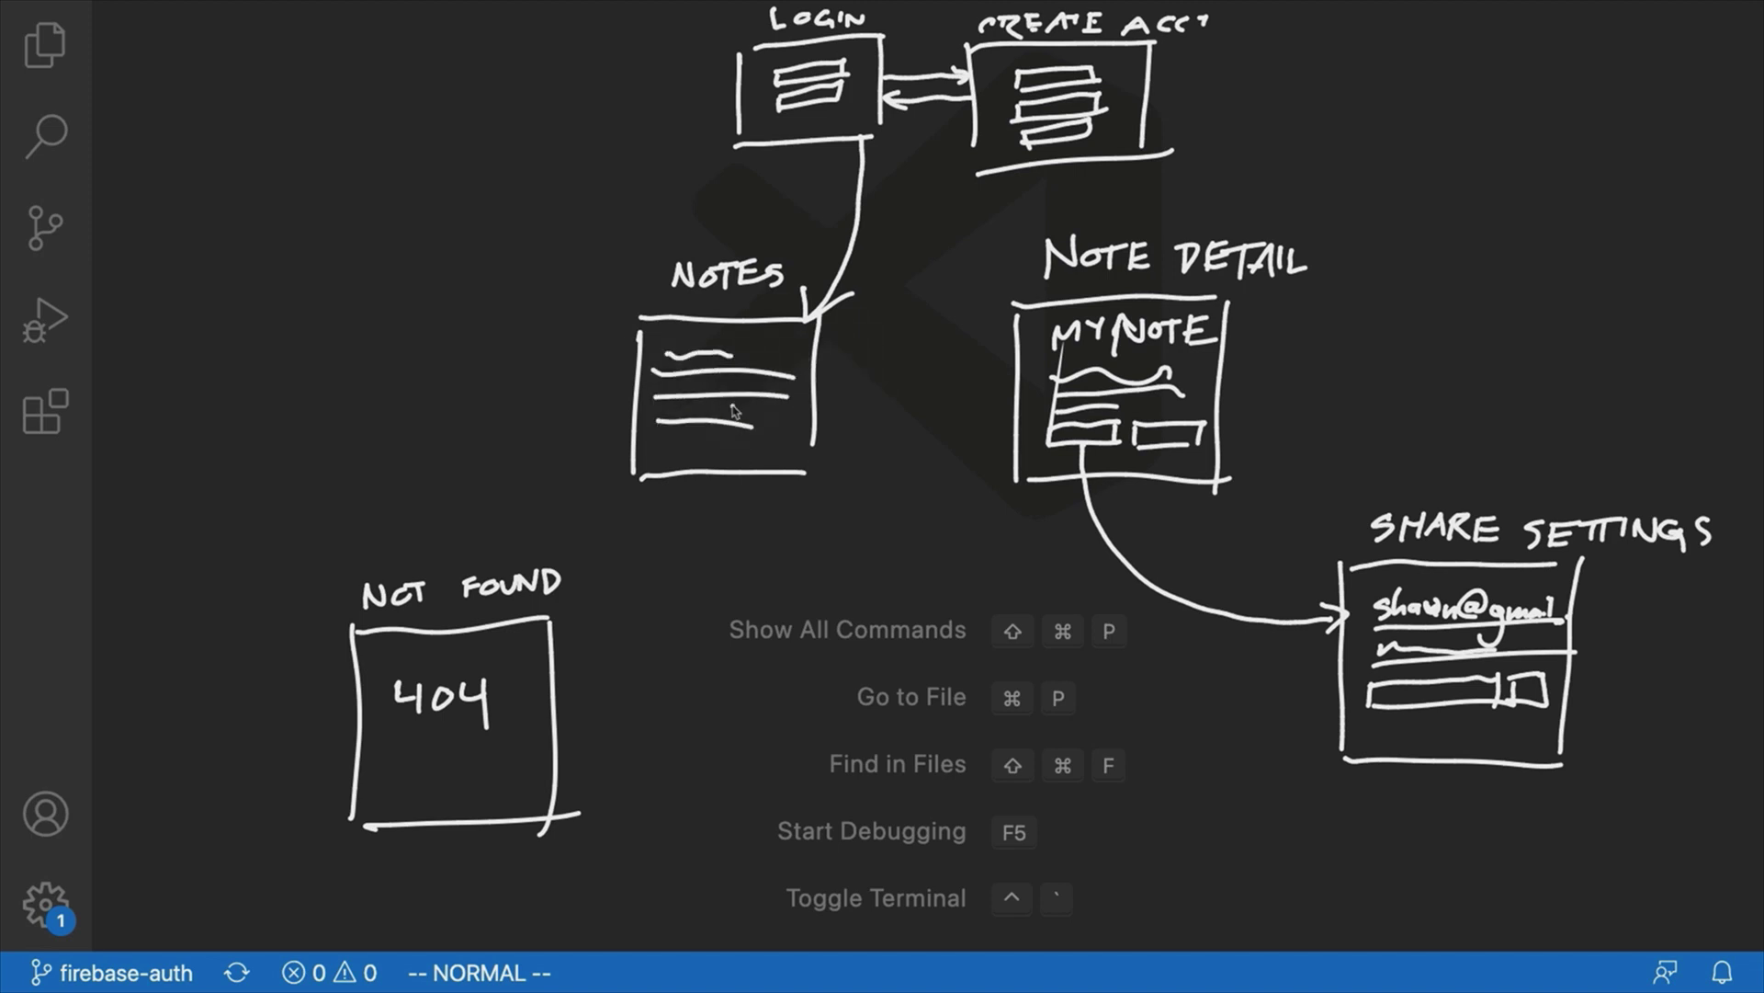
mouse_move(803, 362)
left_mouse_down()
mouse_move(1015, 358)
mouse_move(999, 376)
left_mouse_up()
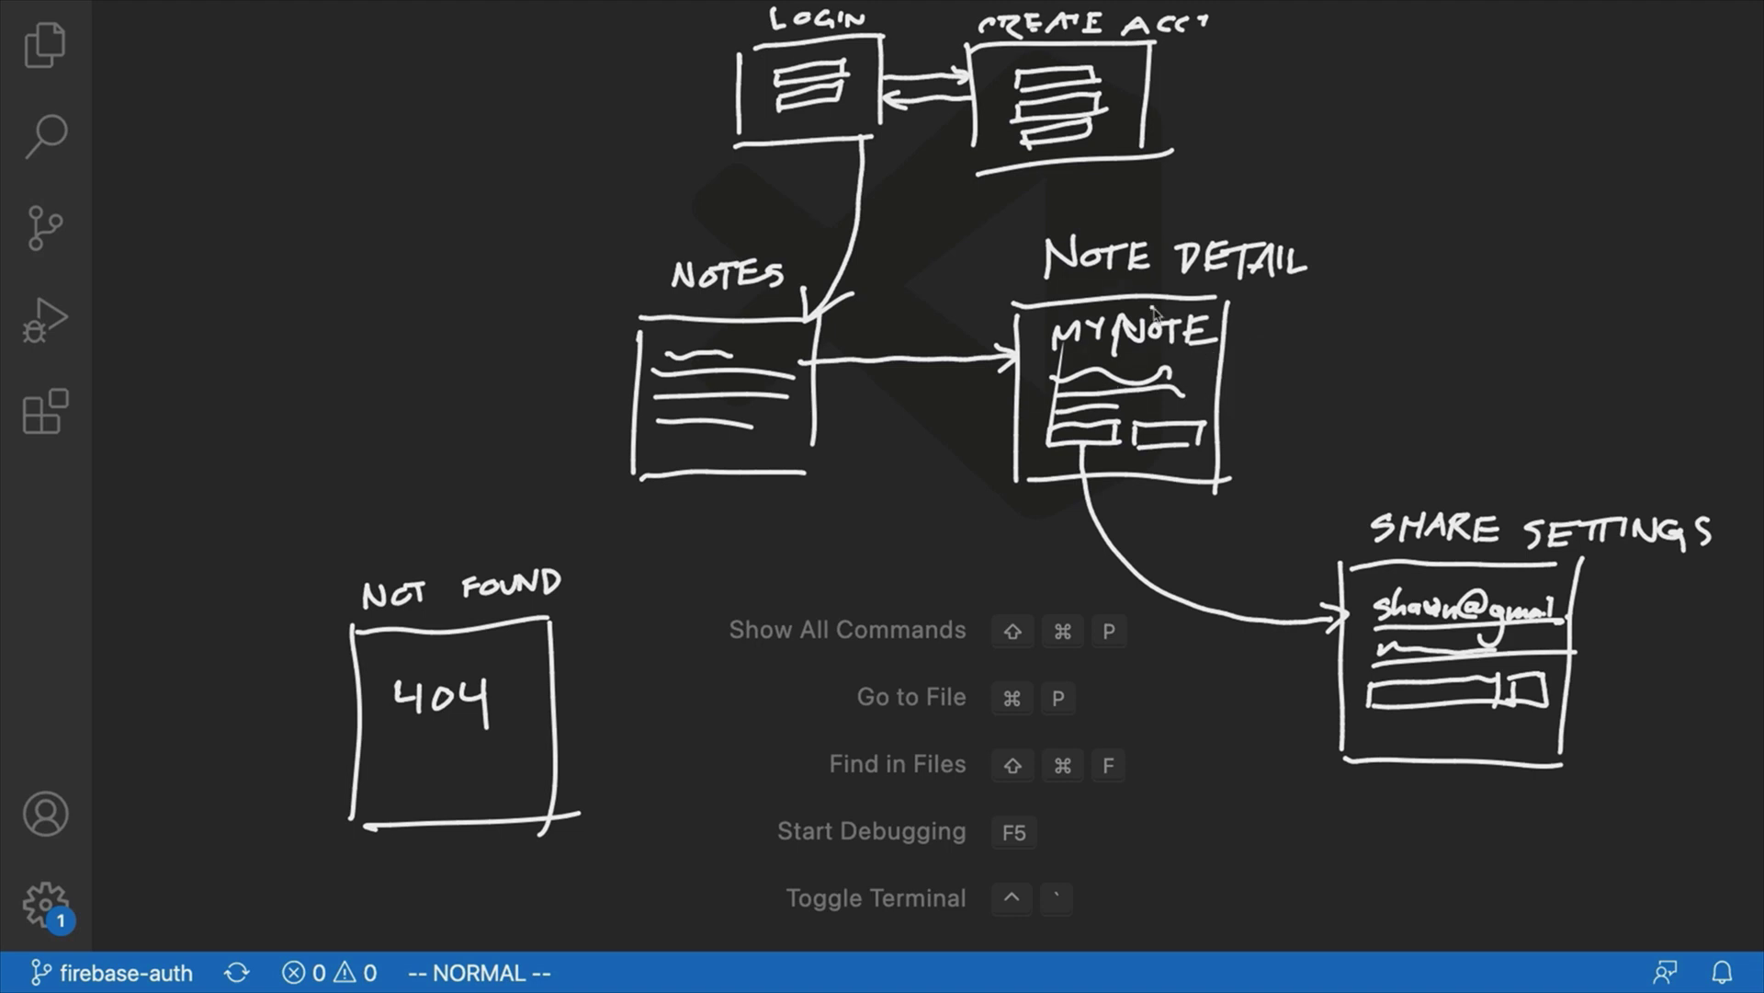
Sketch three small monitor icons with stands at the top-left of the diagram.
mouse_move(244, 82)
left_mouse_down()
mouse_move(247, 119)
mouse_move(270, 70)
mouse_move(336, 66)
mouse_move(338, 115)
left_mouse_up()
left_click_drag(260, 123, 337, 117)
left_click_drag(293, 120, 309, 139)
left_click_drag(405, 218, 405, 264)
mouse_move(405, 217)
left_mouse_down()
mouse_move(498, 217)
mouse_move(502, 263)
mouse_move(457, 291)
left_mouse_up()
mouse_move(158, 241)
left_mouse_down()
mouse_move(157, 284)
mouse_move(257, 235)
left_mouse_up()
mouse_move(258, 237)
left_mouse_down()
mouse_move(256, 279)
mouse_move(172, 282)
mouse_move(214, 307)
left_mouse_up()
left_click_drag(191, 311, 222, 311)
Number the three monitors 1, 2 and 3.
left_click_drag(289, 27, 291, 37)
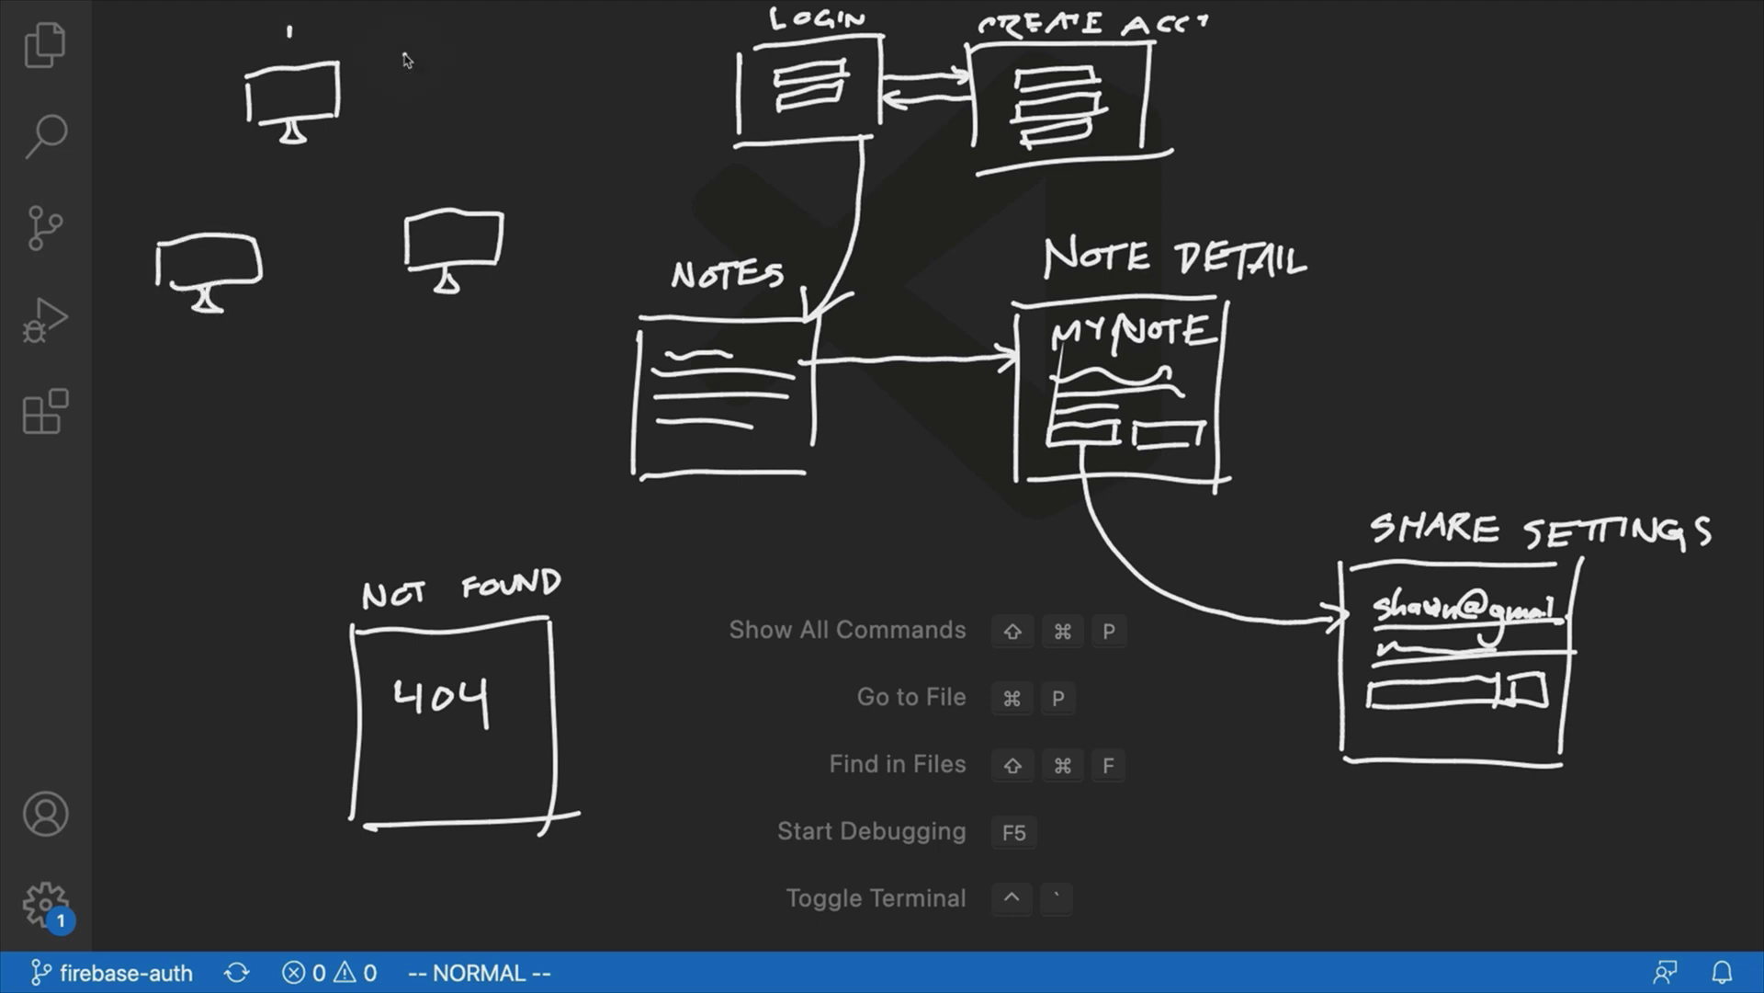
left_click_drag(443, 167, 462, 188)
left_click_drag(189, 195, 204, 219)
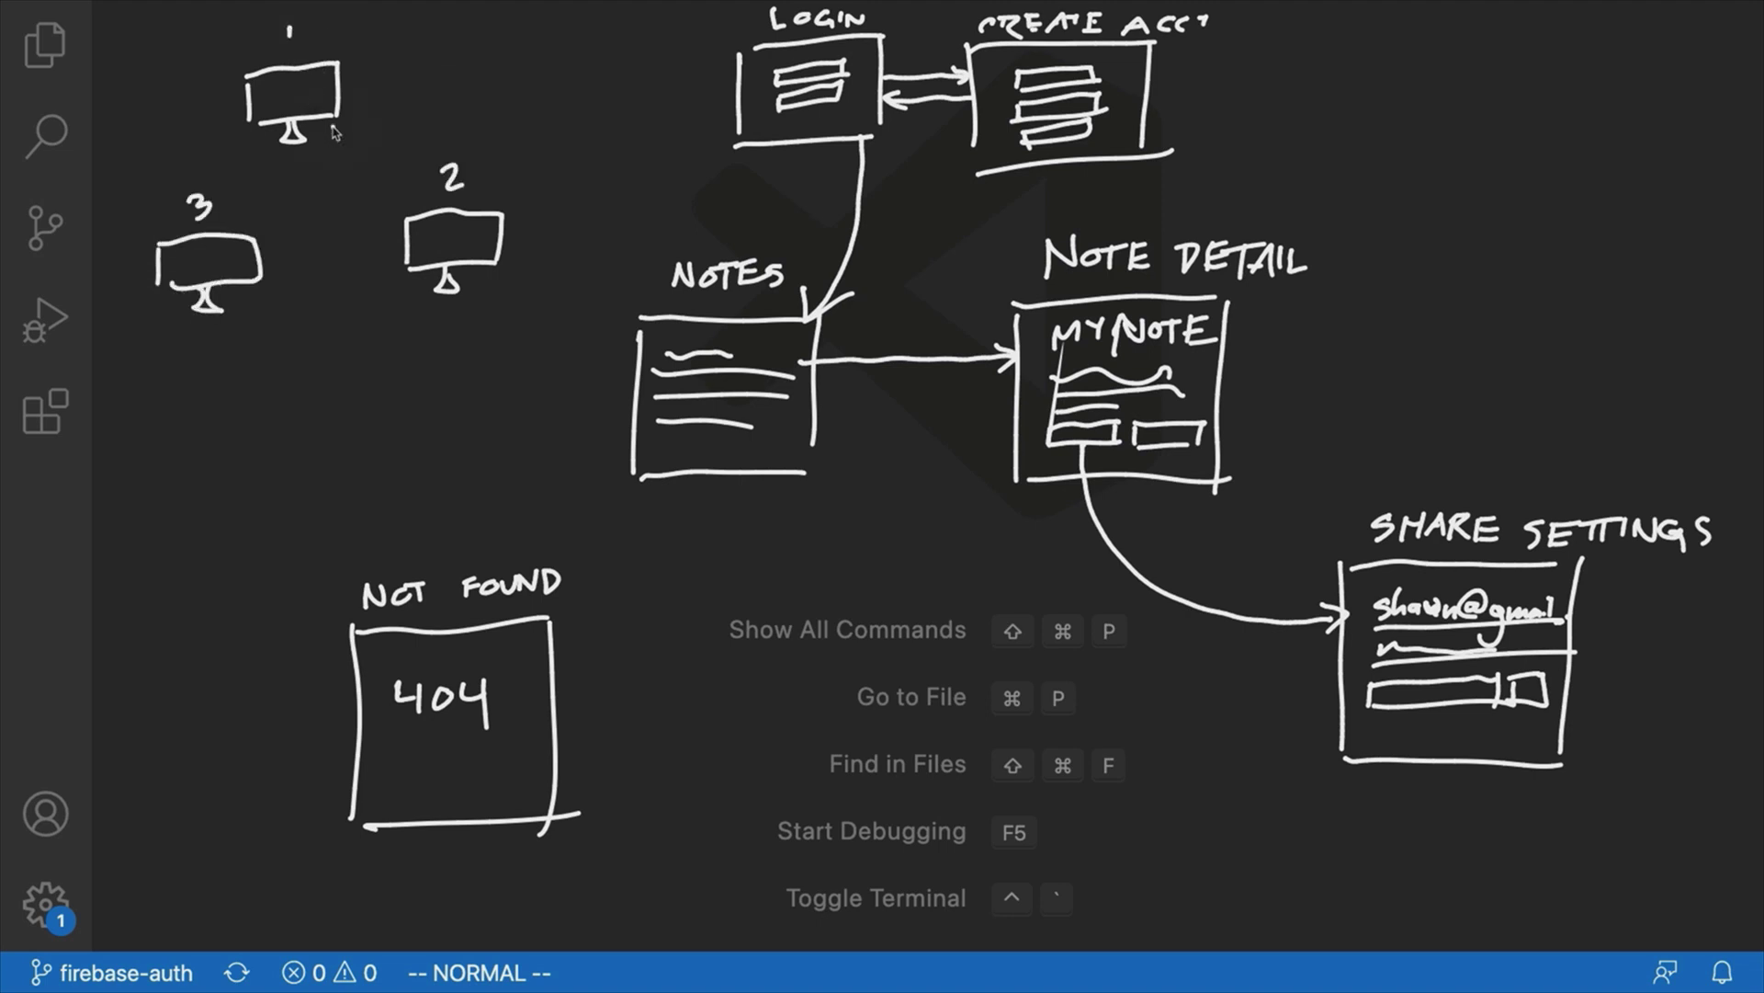